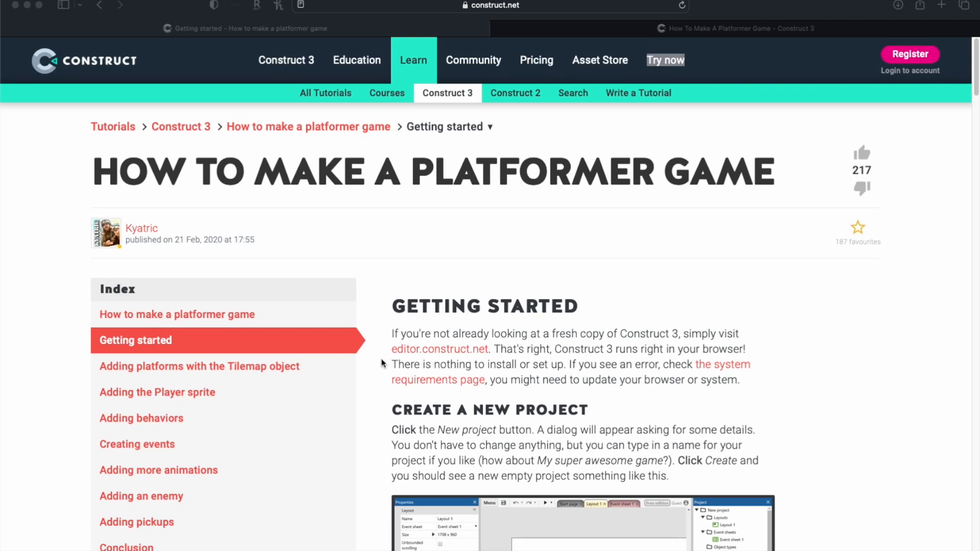
Step: Open the platformer tutorial's chapter "Adding platforms with the Tilemap object"
{"action": "scroll", "coordinate": [360, 356], "scroll_direction": "down", "scroll_amount": 1}
{"action": "scroll", "coordinate": [360, 356], "scroll_direction": "down", "scroll_amount": 2}
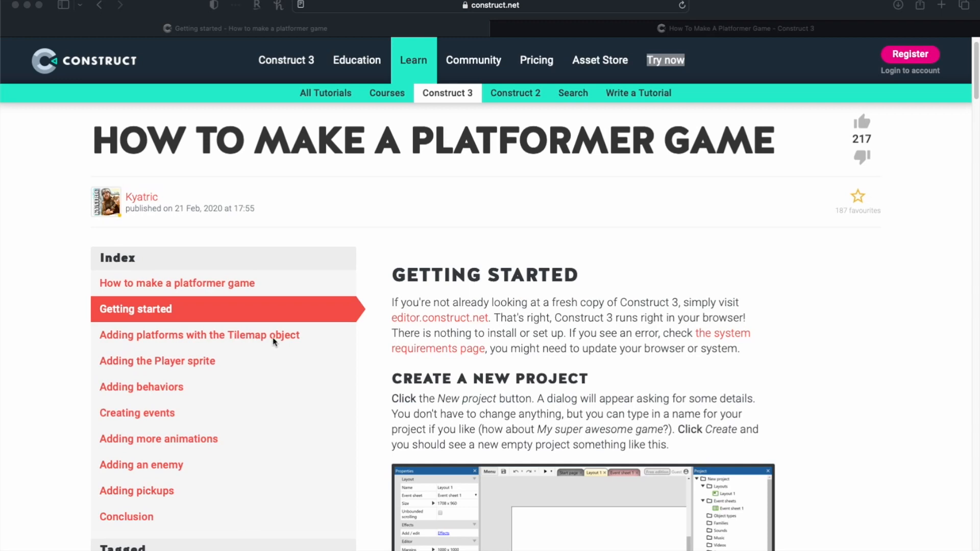
{"action": "left_click", "coordinate": [186, 337]}
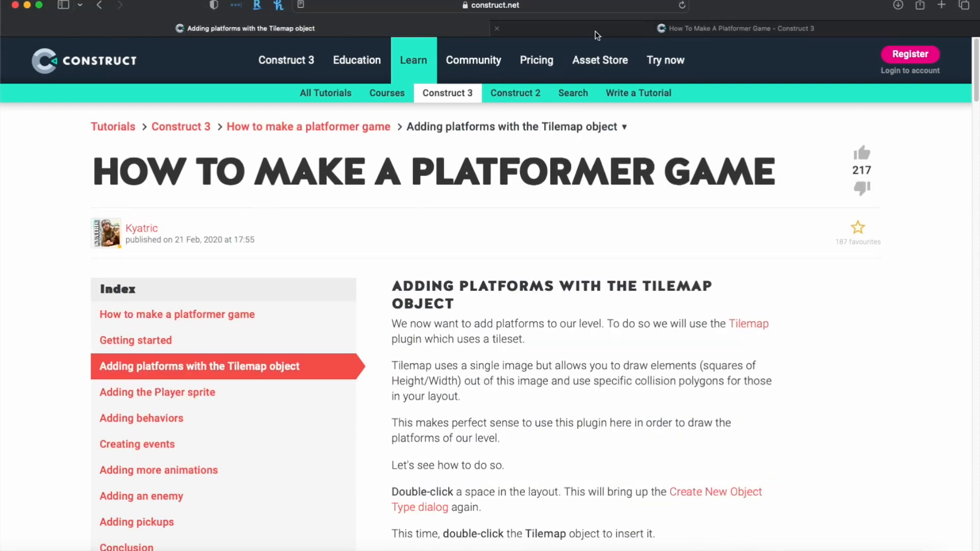
Step: Switch to the Construct 3 editor and close the open platformer project
{"action": "left_click", "coordinate": [602, 29]}
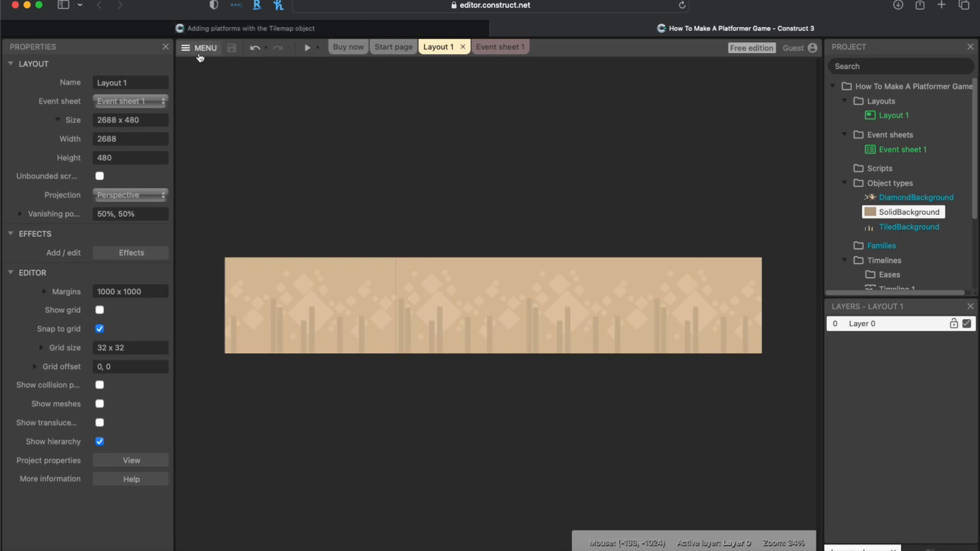
{"action": "left_click", "coordinate": [202, 48]}
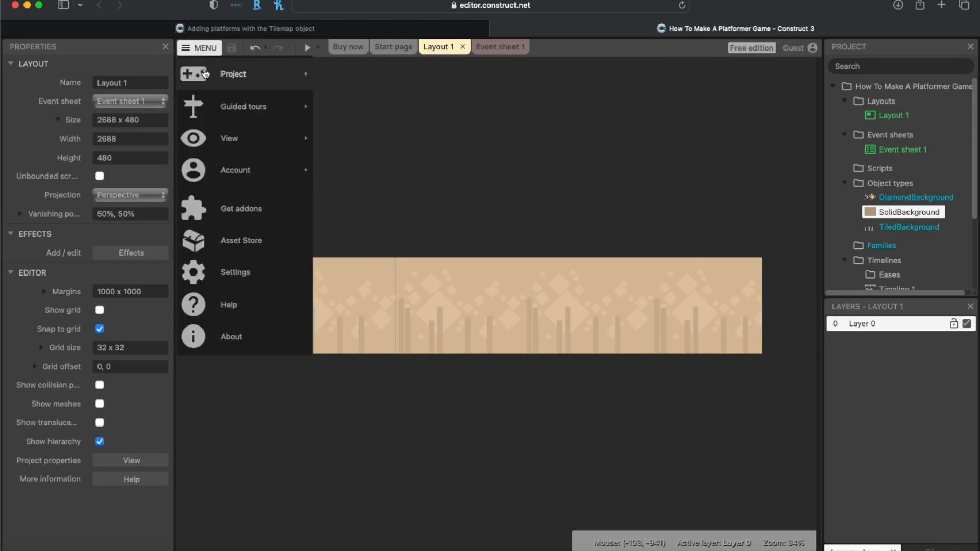
{"action": "mouse_move", "coordinate": [233, 74]}
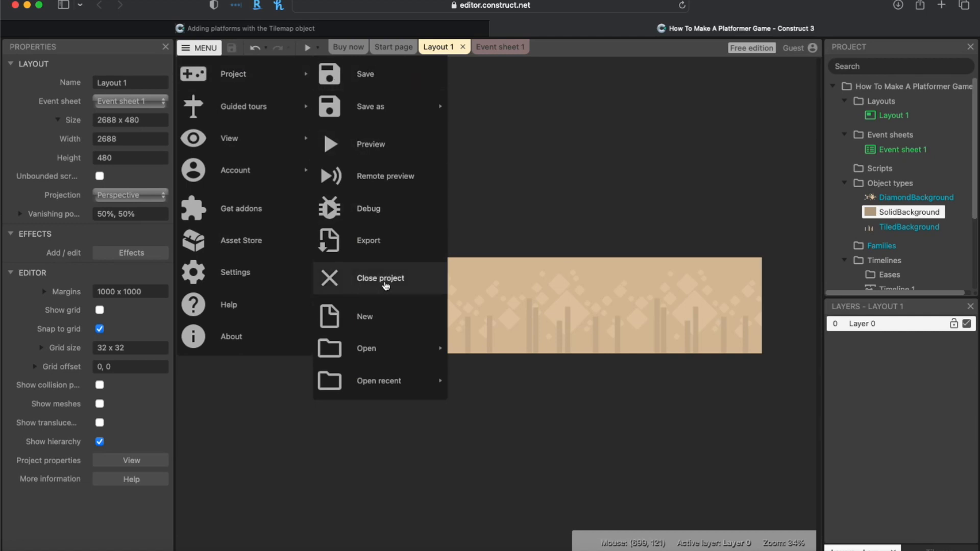
{"action": "left_click", "coordinate": [398, 280]}
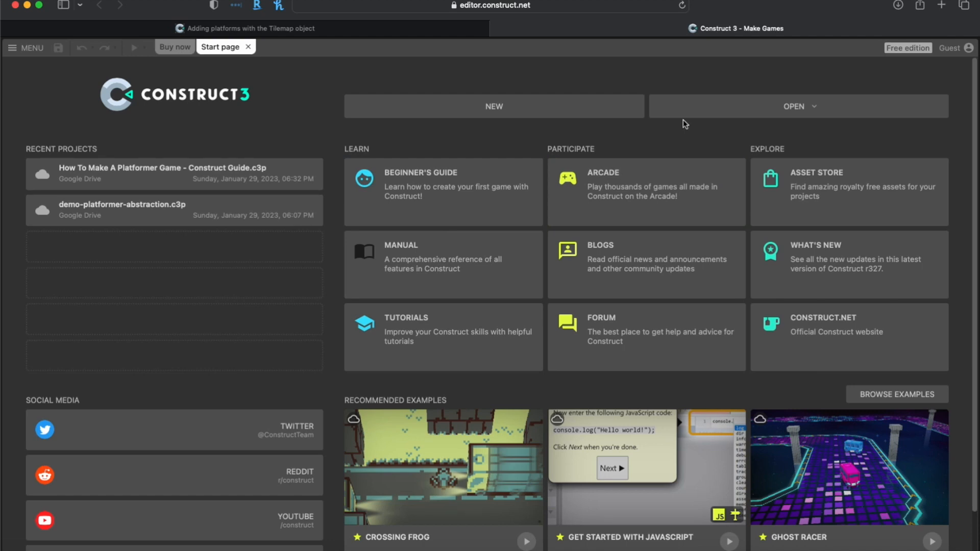
Step: Open the cloud project "How To Make A Platformer Game - Construct Guide.c3p" from Google Drive
{"action": "left_click", "coordinate": [791, 110]}
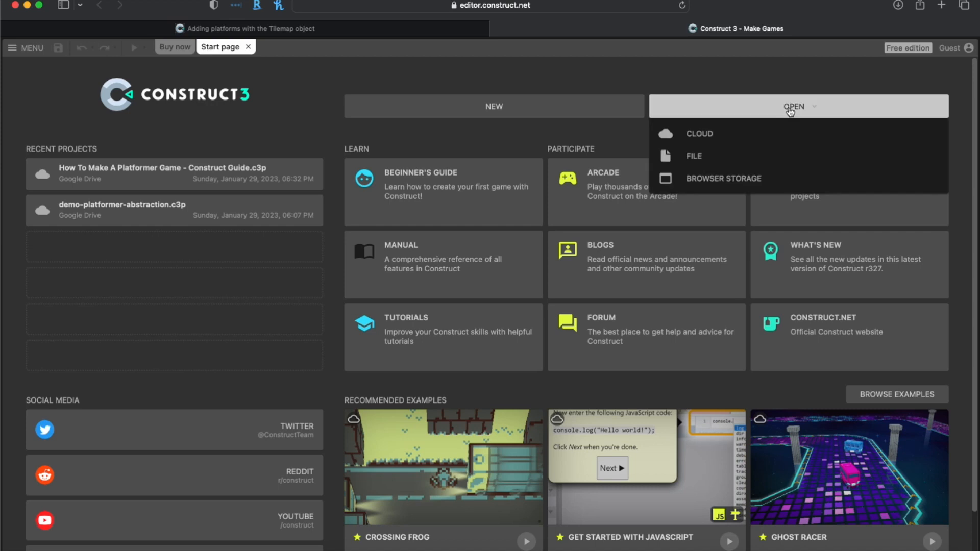
{"action": "left_click", "coordinate": [700, 135]}
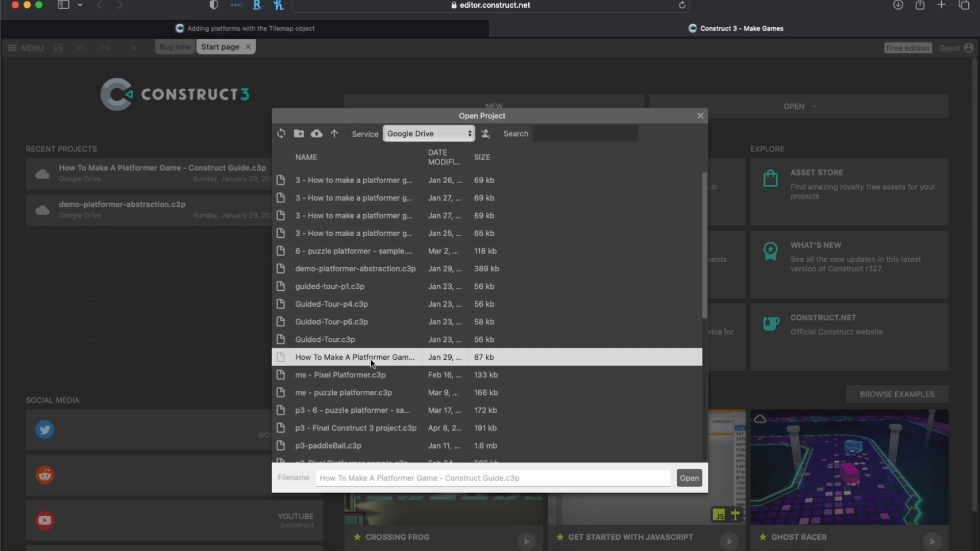
{"action": "left_click", "coordinate": [689, 477]}
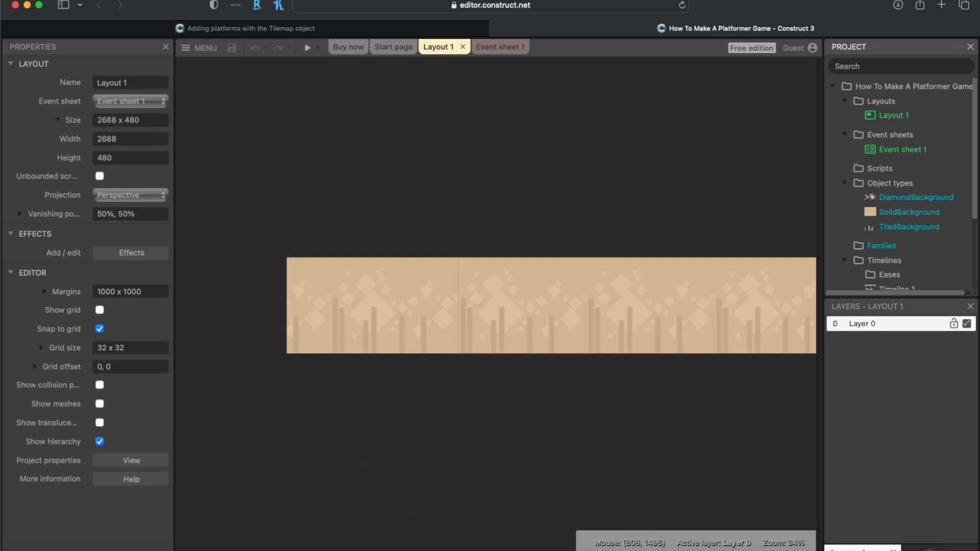
Step: Insert a new Tilemap object named Tilemap and place it in the empty area above the layout's background
{"action": "scroll", "coordinate": [404, 515], "scroll_direction": "right", "scroll_amount": 3}
{"action": "scroll", "coordinate": [405, 546], "scroll_direction": "right", "scroll_amount": 1}
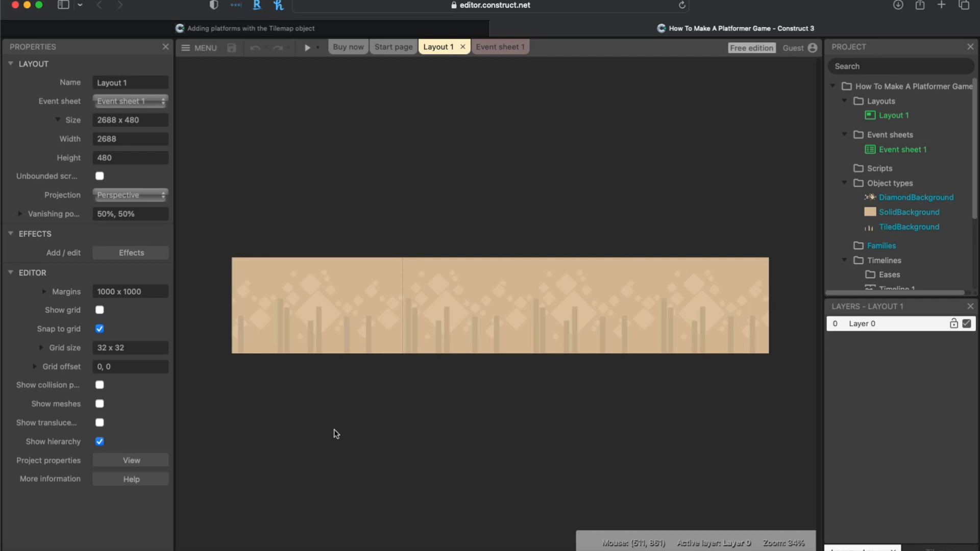
{"action": "right_click", "coordinate": [373, 201]}
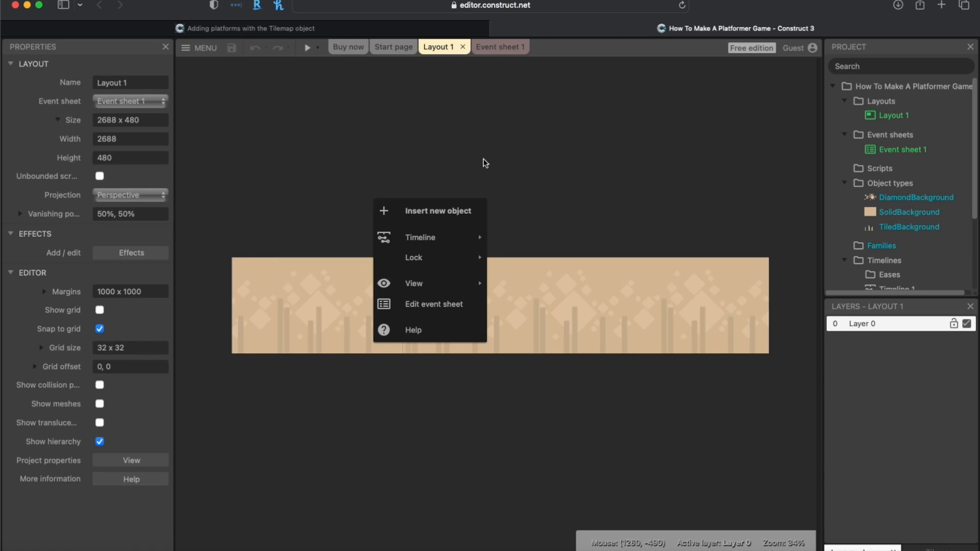
{"action": "left_click", "coordinate": [443, 214]}
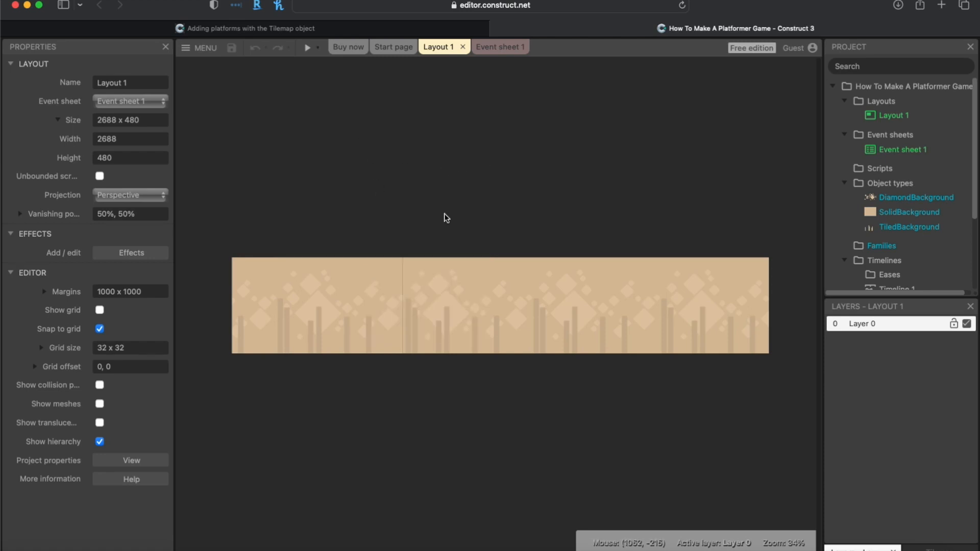
{"action": "scroll", "coordinate": [404, 284], "scroll_direction": "down", "scroll_amount": 5}
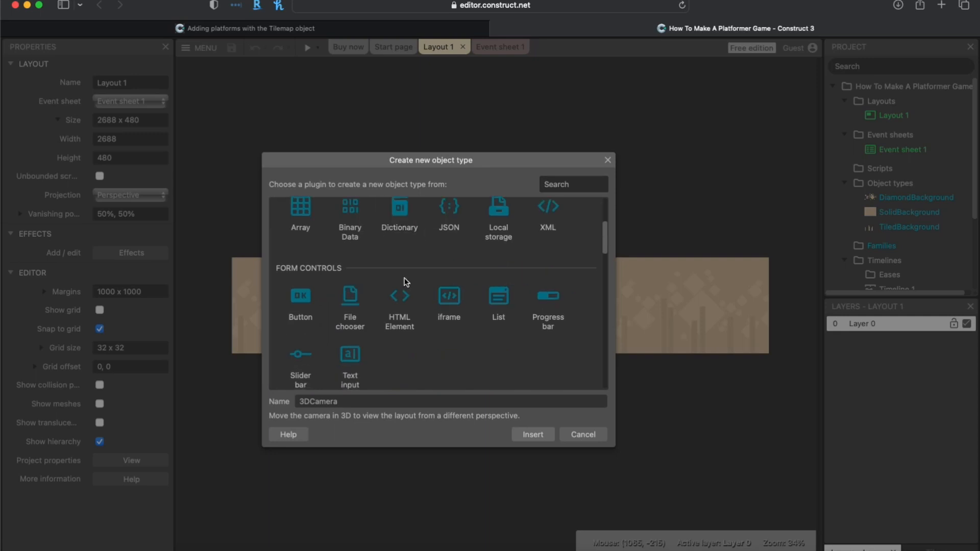
{"action": "scroll", "coordinate": [403, 284], "scroll_direction": "down", "scroll_amount": 5}
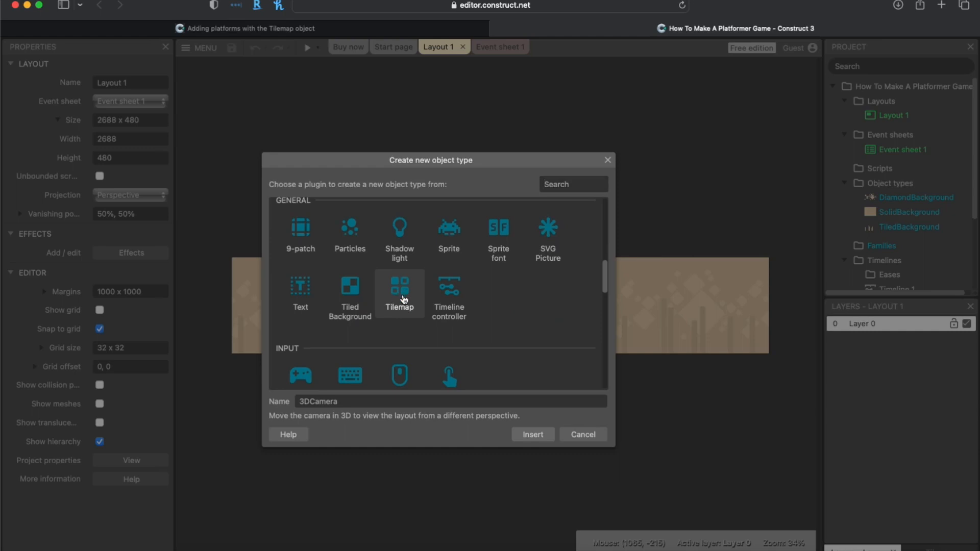
{"action": "left_click", "coordinate": [404, 306]}
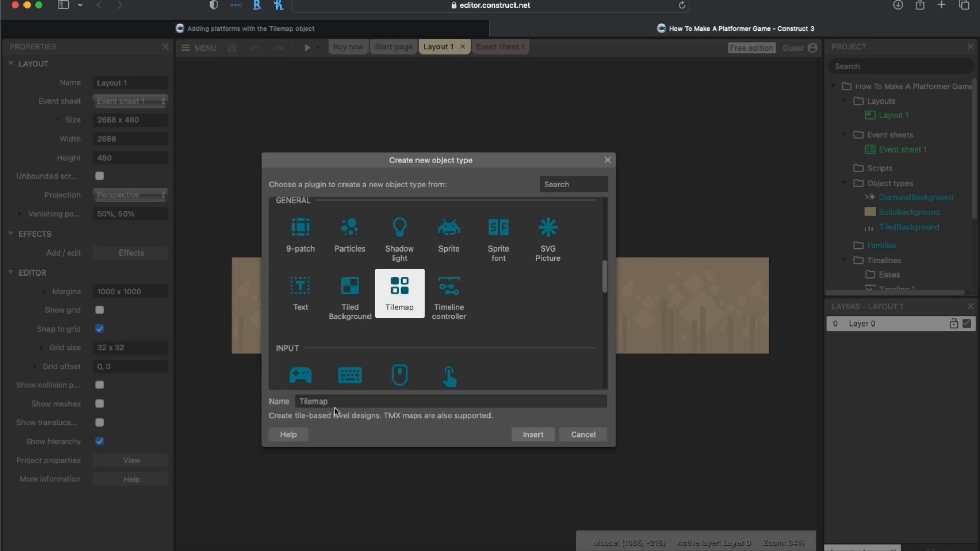
{"action": "left_click", "coordinate": [314, 401]}
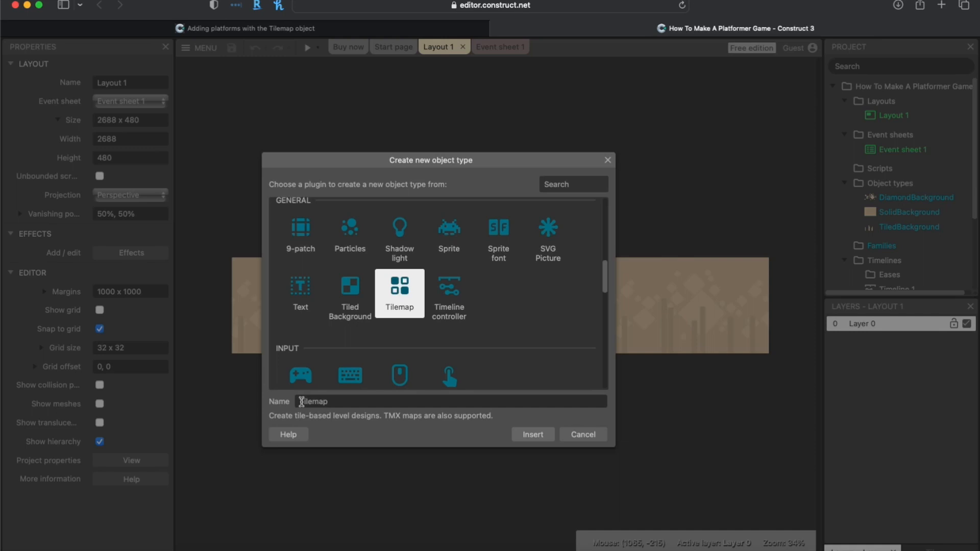
{"action": "left_click", "coordinate": [529, 436]}
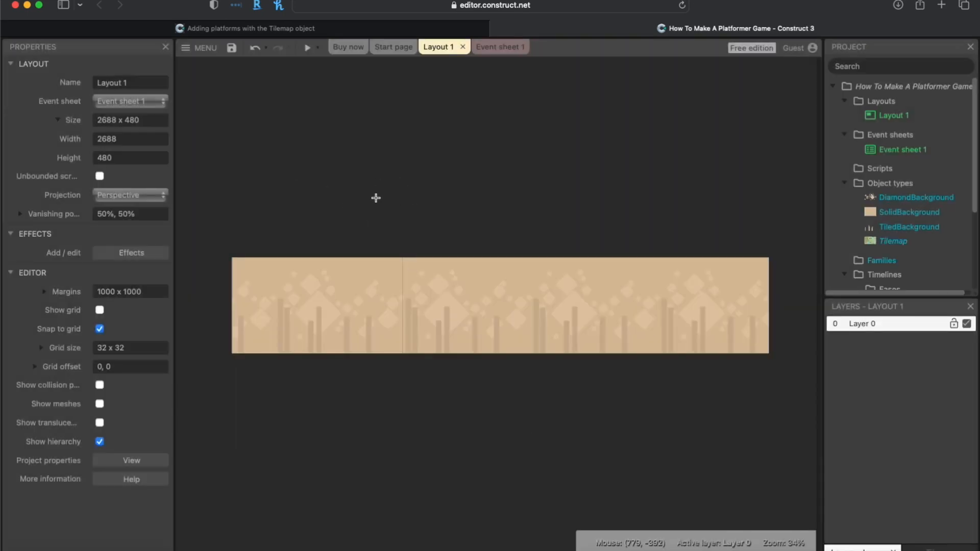
{"action": "left_click", "coordinate": [389, 166]}
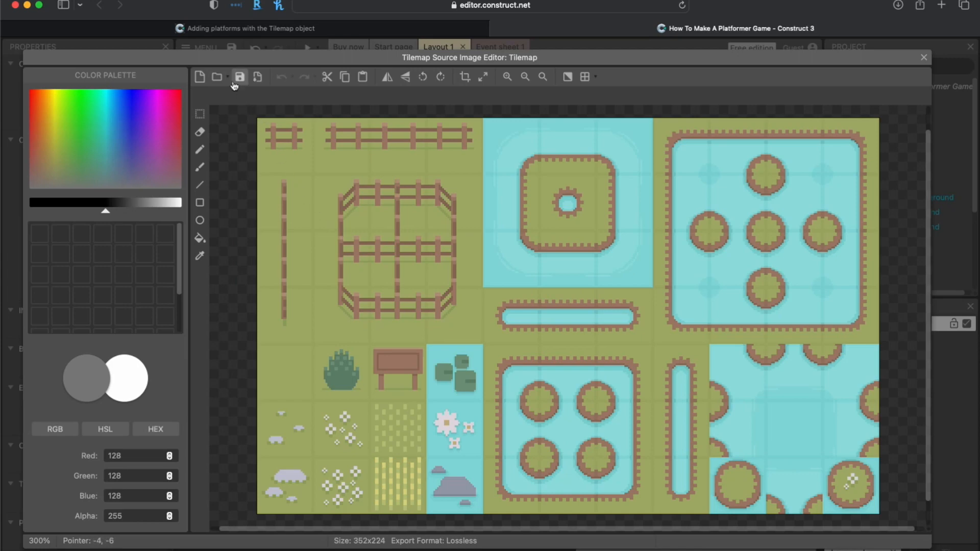
Step: Load tilesheet_complete.png from the abstract platformer pack's Tilesheet folder as the tilemap's source image
{"action": "left_click", "coordinate": [218, 77]}
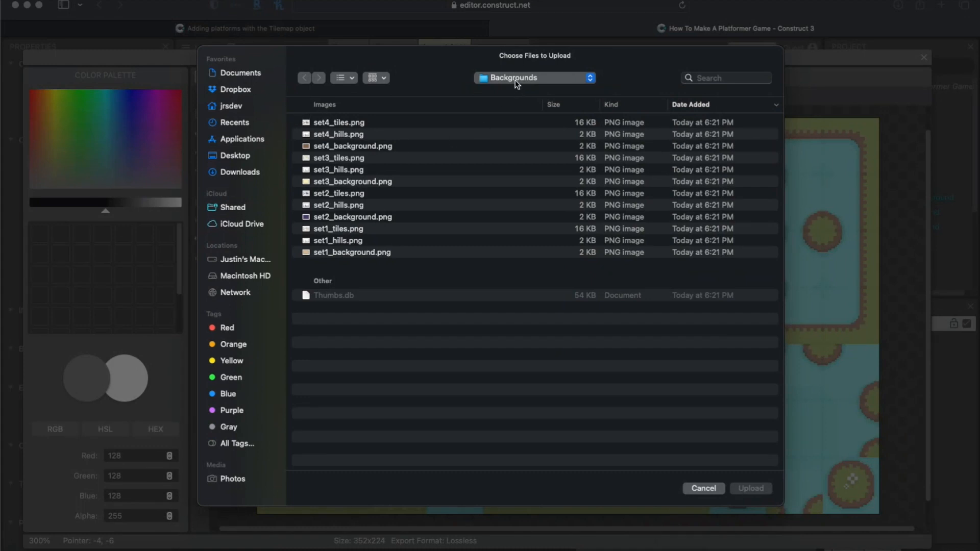
{"action": "left_click", "coordinate": [516, 84]}
{"action": "left_click", "coordinate": [507, 92]}
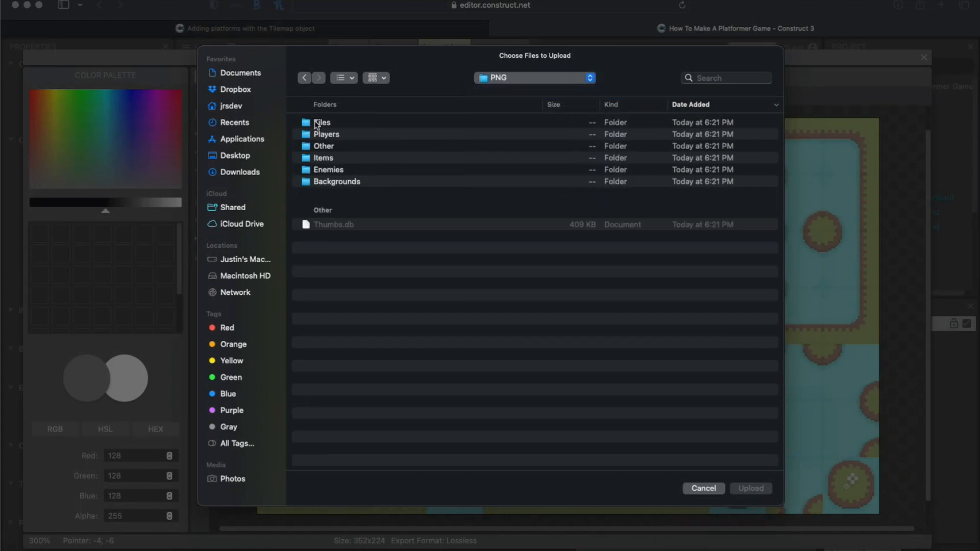
{"action": "left_click", "coordinate": [512, 78]}
{"action": "left_click", "coordinate": [508, 94]}
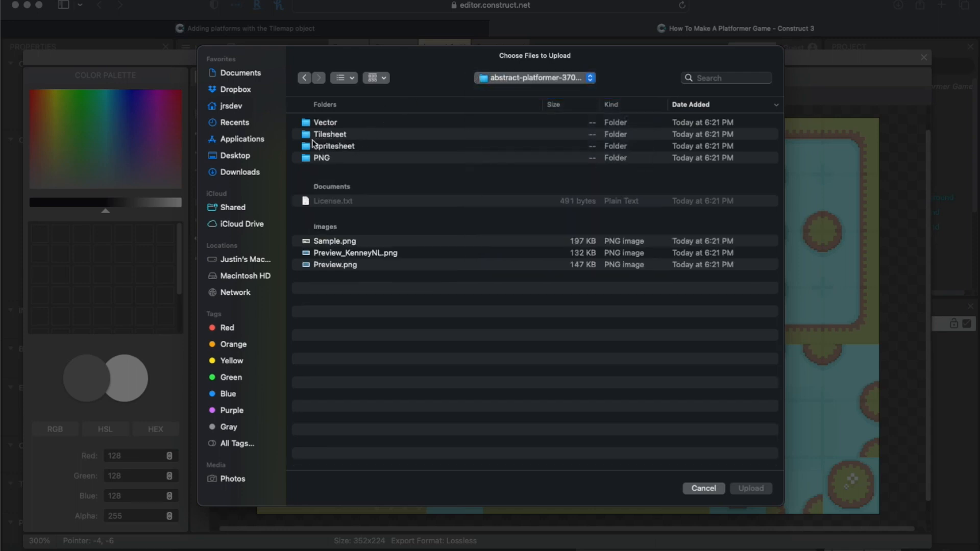
{"action": "double_click", "coordinate": [320, 134]}
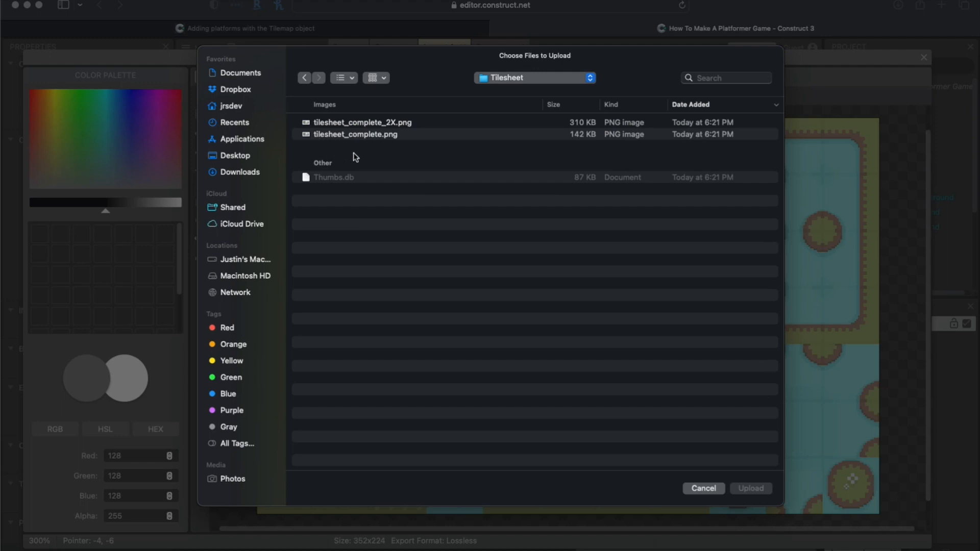
{"action": "left_click", "coordinate": [349, 135]}
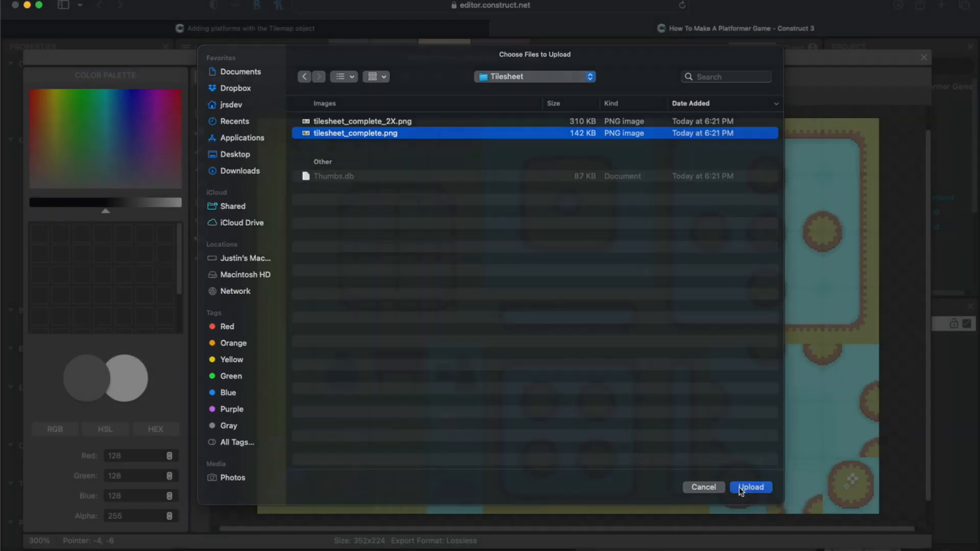
{"action": "left_click", "coordinate": [744, 487]}
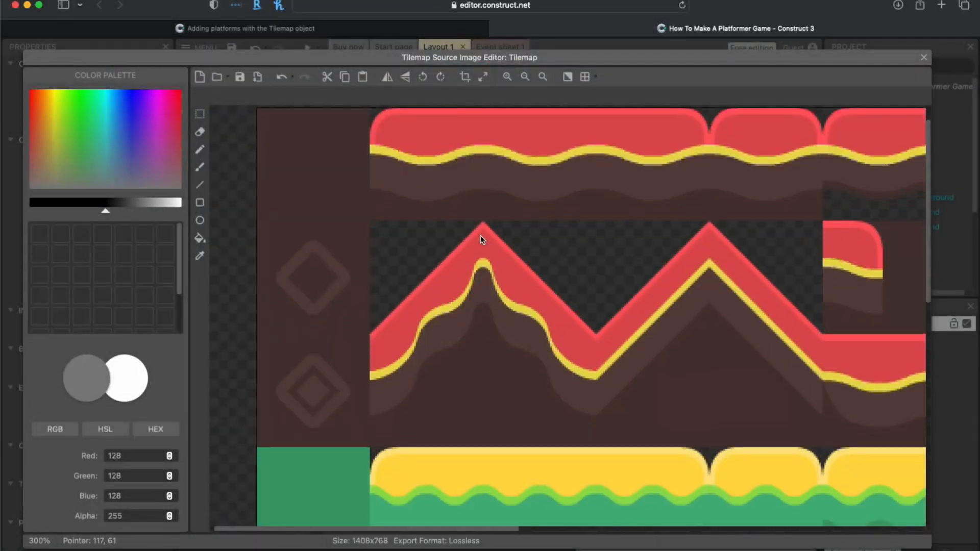
Step: Look through the loaded tilesheet and measure its first plain brown tile with a 64x64 rectangular selection
{"action": "scroll", "coordinate": [478, 240], "scroll_direction": "down", "scroll_amount": 8}
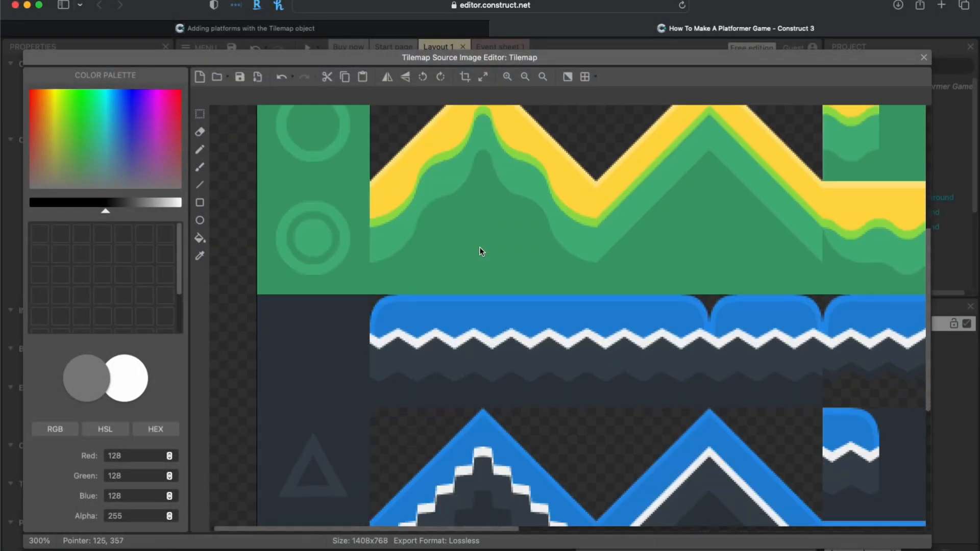
{"action": "scroll", "coordinate": [478, 260], "scroll_direction": "up", "scroll_amount": 10}
{"action": "scroll", "coordinate": [464, 250], "scroll_direction": "down", "scroll_amount": 10}
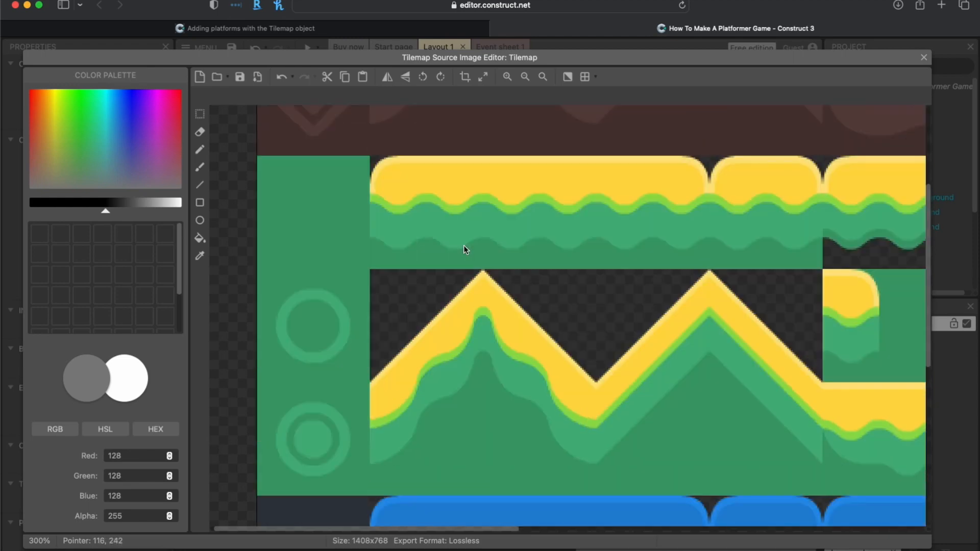
{"action": "scroll", "coordinate": [463, 248], "scroll_direction": "up", "scroll_amount": 10}
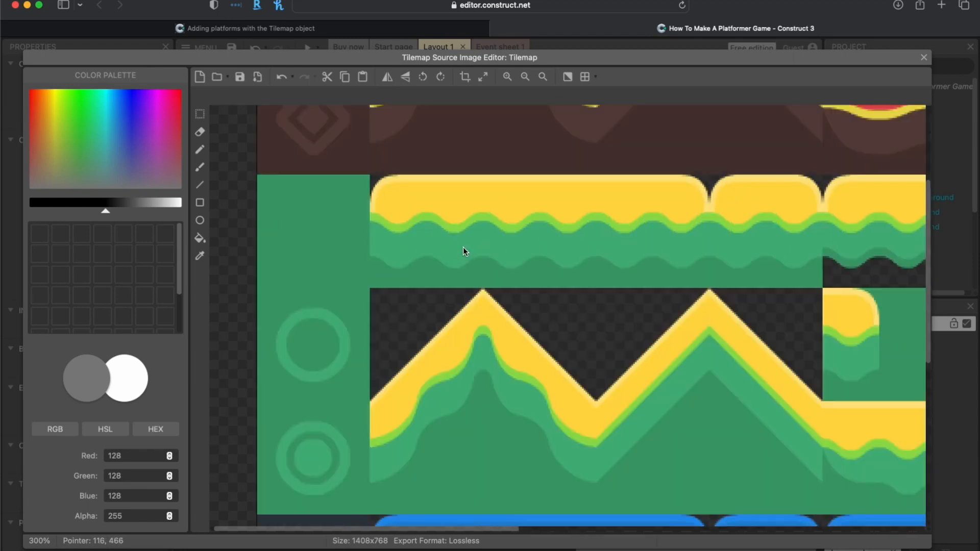
{"action": "scroll", "coordinate": [465, 250], "scroll_direction": "up", "scroll_amount": 3}
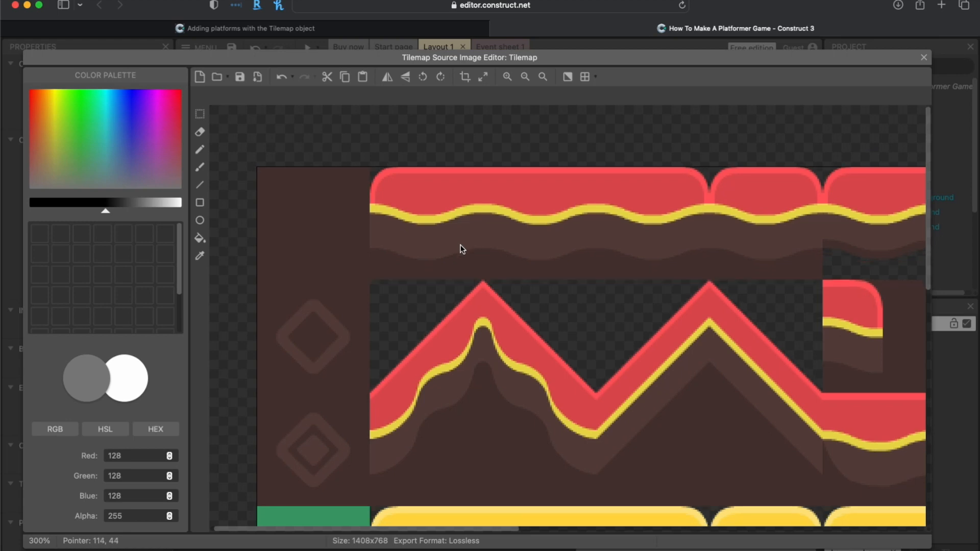
{"action": "scroll", "coordinate": [315, 182], "scroll_direction": "down", "scroll_amount": 2}
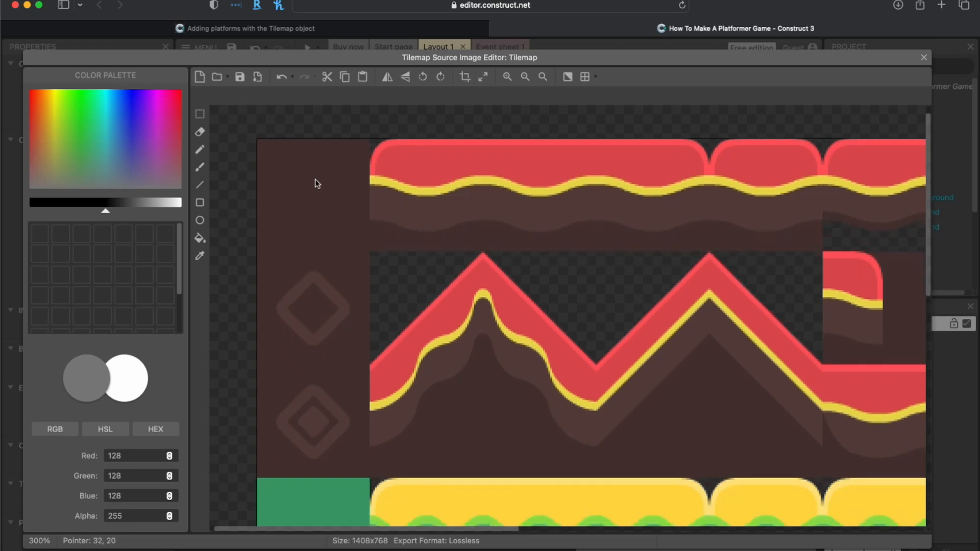
{"action": "left_click", "coordinate": [200, 115]}
{"action": "left_click_drag", "start_coordinate": [258, 139], "coordinate": [370, 251]}
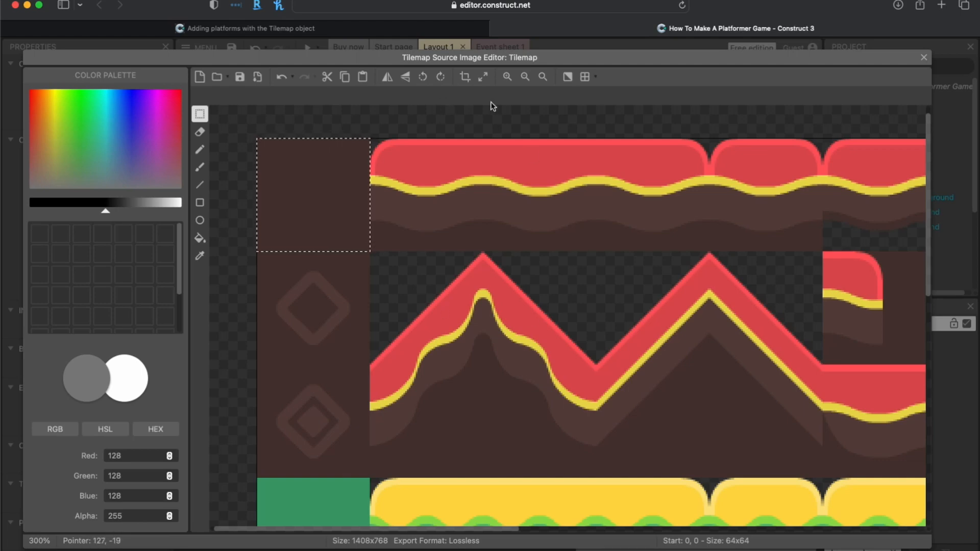
Step: View the whole tilesheet at 50% zoom and close the tilemap's source image editor
{"action": "left_click", "coordinate": [524, 77]}
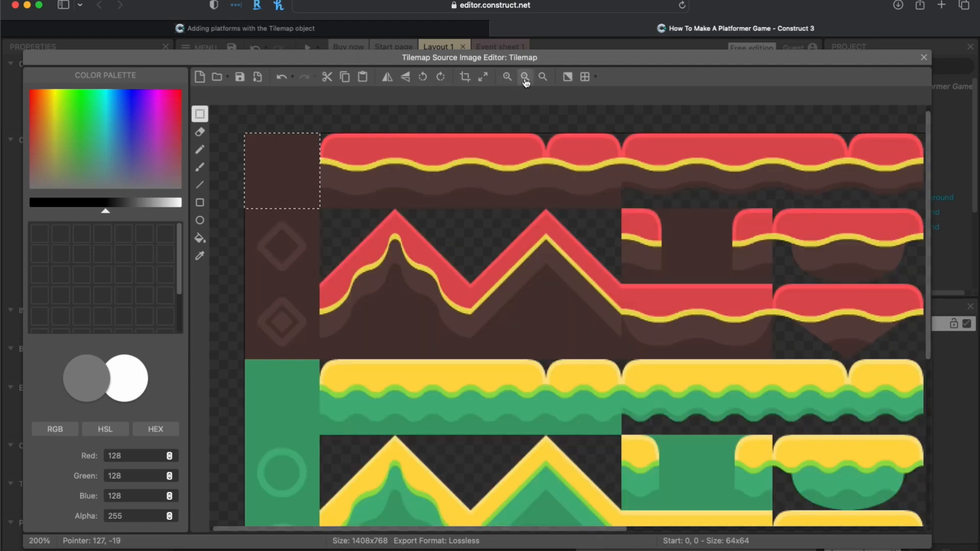
{"action": "left_click", "coordinate": [525, 76]}
{"action": "left_click", "coordinate": [525, 76]}
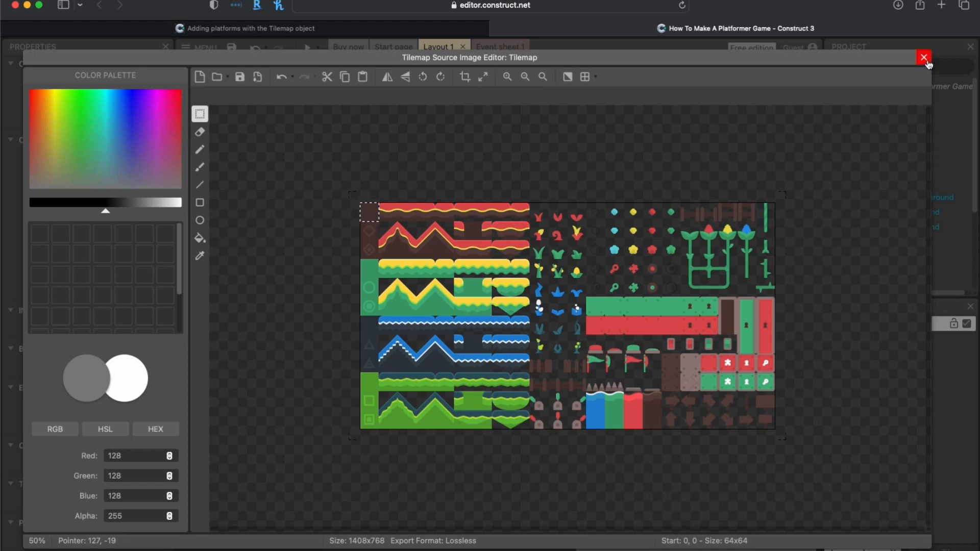
{"action": "left_click", "coordinate": [925, 58]}
Step: Select the Tilemap object type in the project and widen the area showing its properties
{"action": "left_click", "coordinate": [339, 202]}
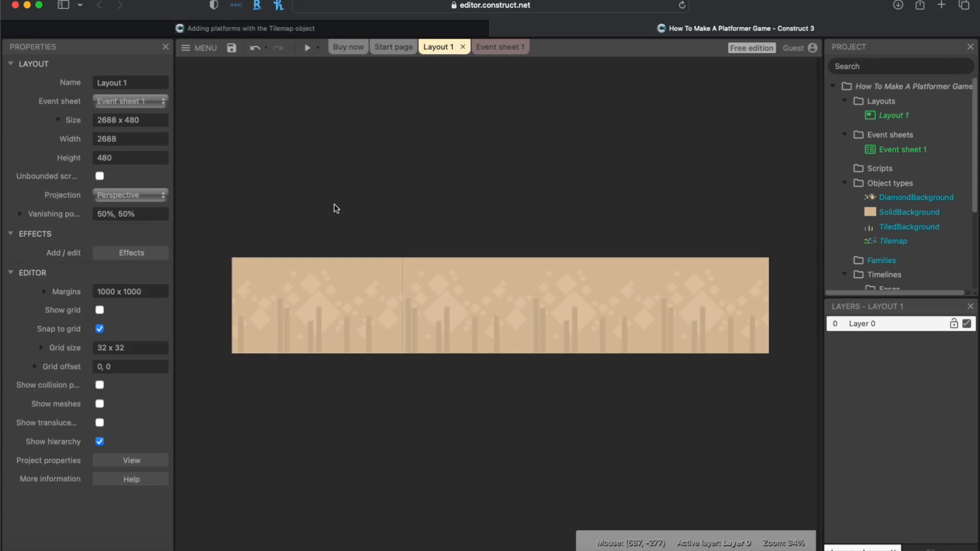
{"action": "left_click", "coordinate": [308, 270]}
{"action": "left_click_drag", "start_coordinate": [295, 147], "coordinate": [402, 246]}
{"action": "left_click", "coordinate": [882, 244]}
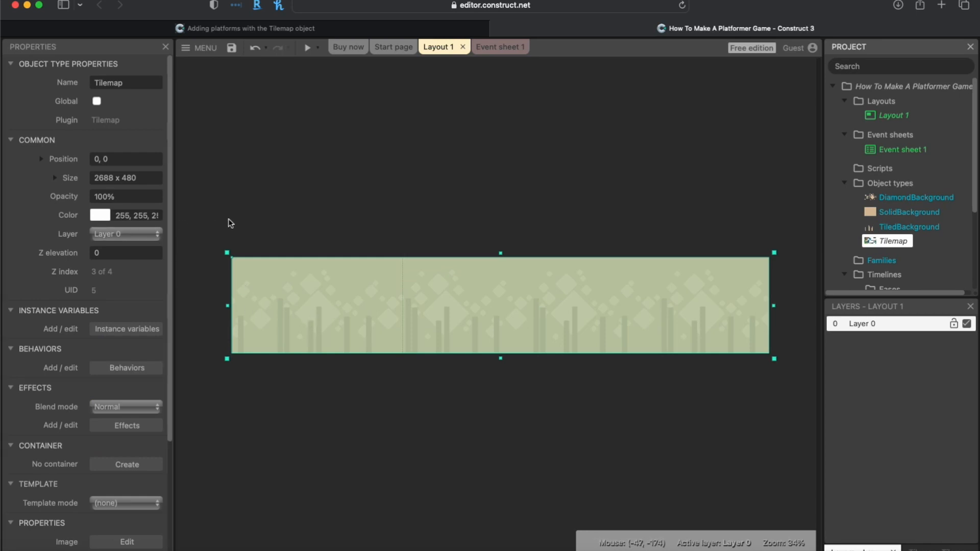
{"action": "left_click_drag", "start_coordinate": [175, 218], "coordinate": [198, 222]}
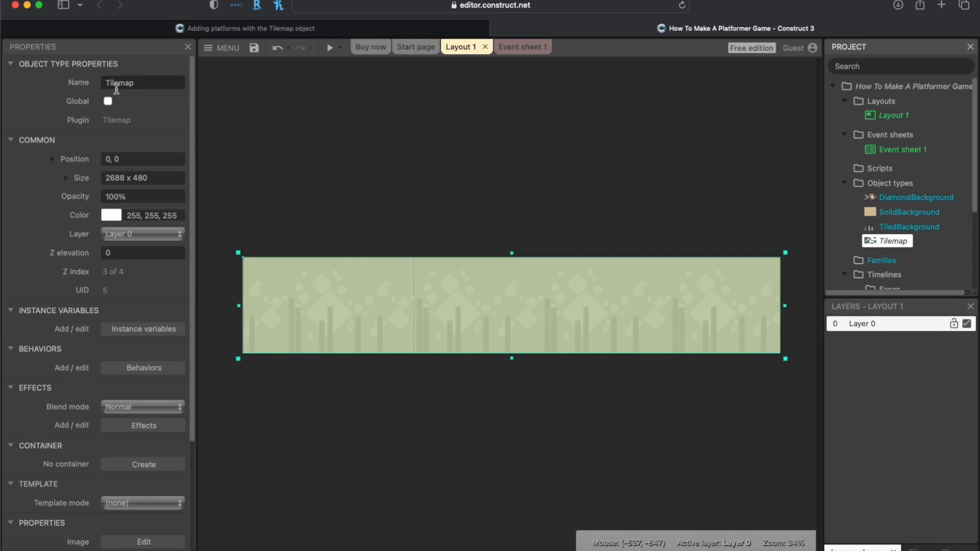
Step: Bring up Layout 1's properties and turn on its grid display
{"action": "left_click", "coordinate": [306, 182]}
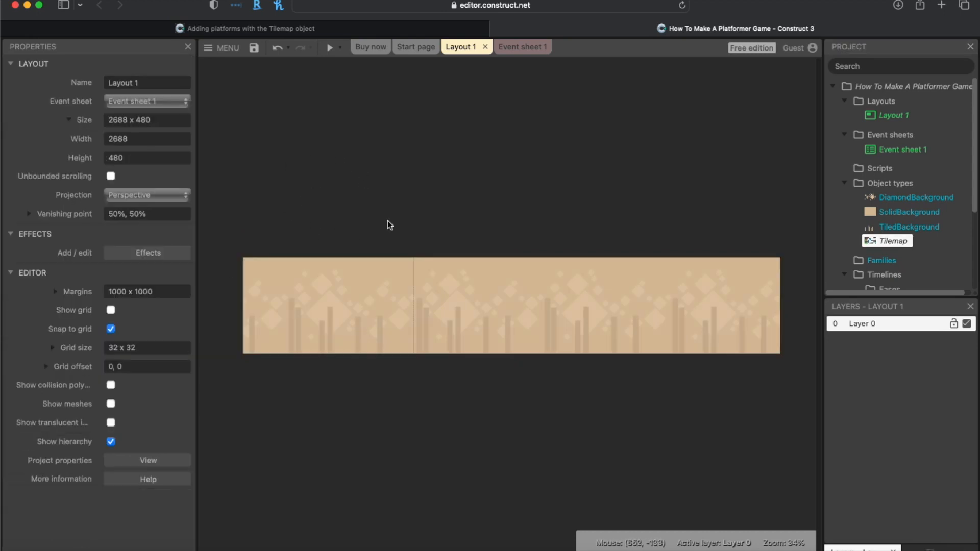
{"action": "left_click", "coordinate": [121, 84]}
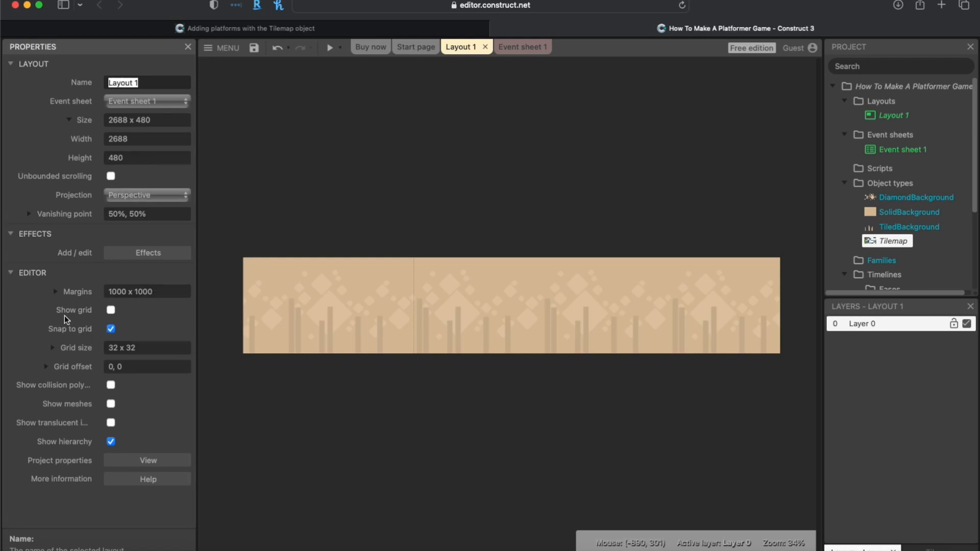
{"action": "left_click", "coordinate": [110, 311]}
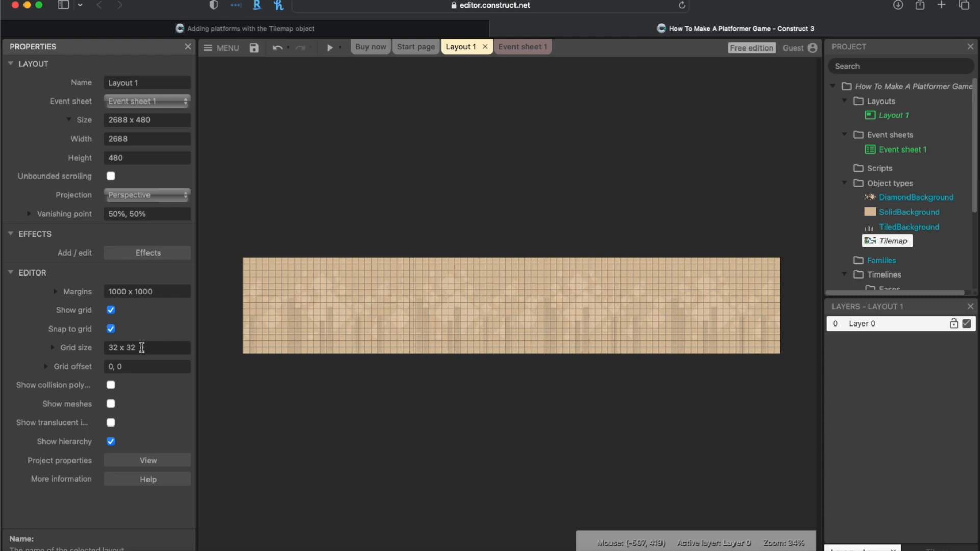
Step: Set the layout's grid size to 64 wide and 64 high
{"action": "left_click", "coordinate": [142, 347]}
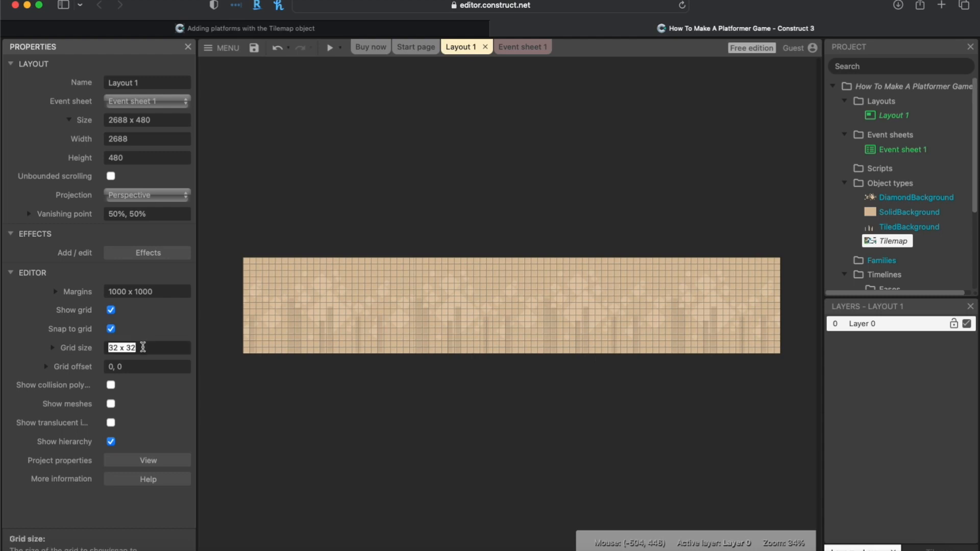
{"action": "left_click", "coordinate": [53, 347]}
{"action": "left_click", "coordinate": [117, 367]}
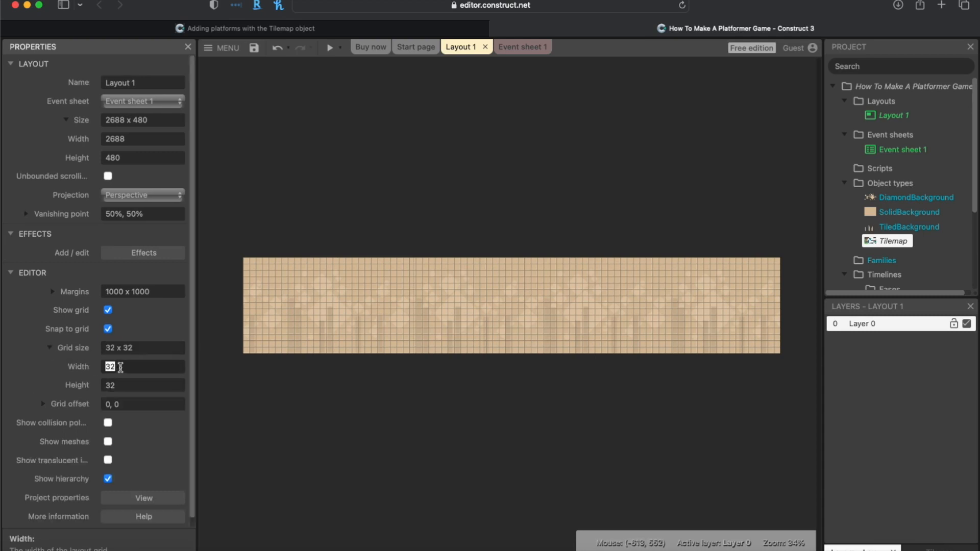
{"action": "type", "text": "64"}
{"action": "left_click", "coordinate": [121, 384]}
{"action": "type", "text": "64"}
{"action": "key", "text": "Tab"}
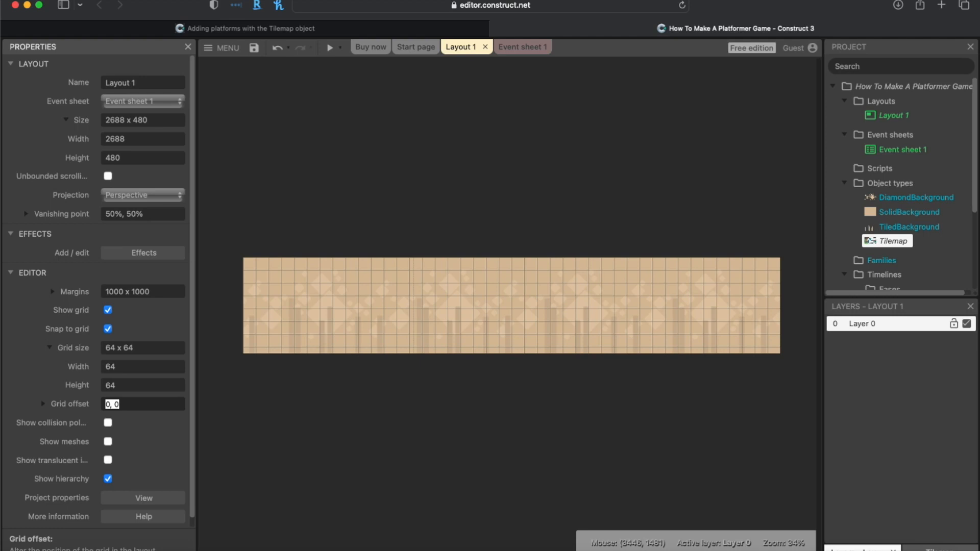
Step: Bring up the Tilemap bar and select the tilemap in the layout so that its tiles are listed
{"action": "left_click", "coordinate": [940, 550]}
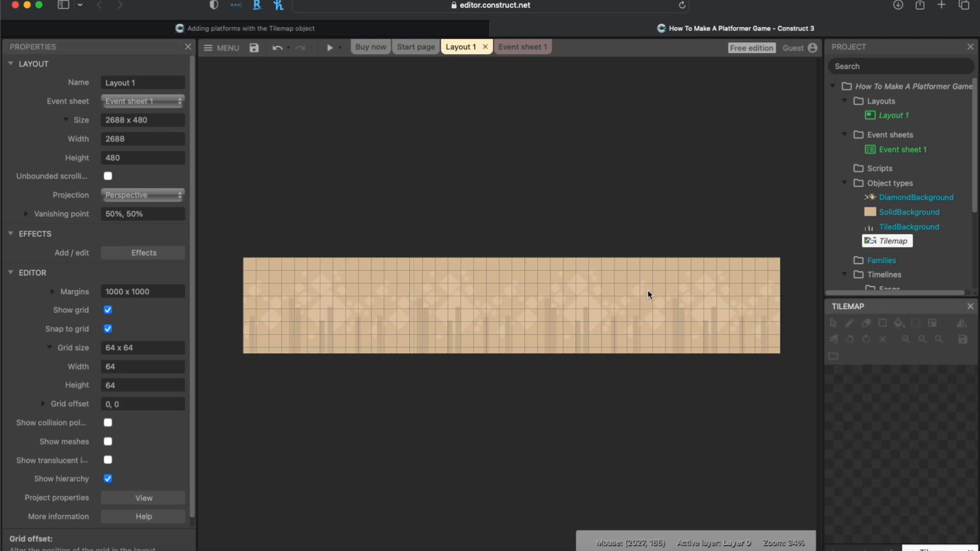
{"action": "left_click", "coordinate": [633, 290]}
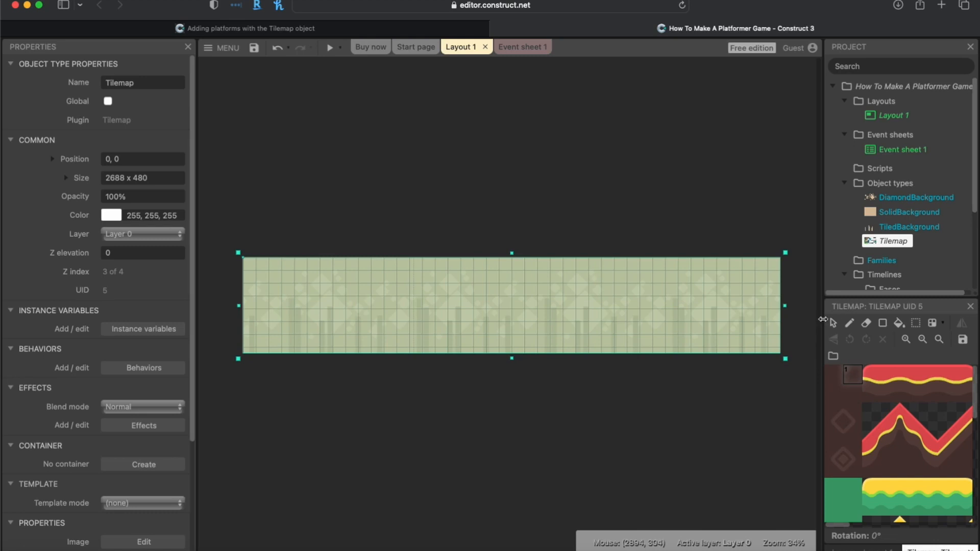
{"action": "left_click", "coordinate": [833, 325]}
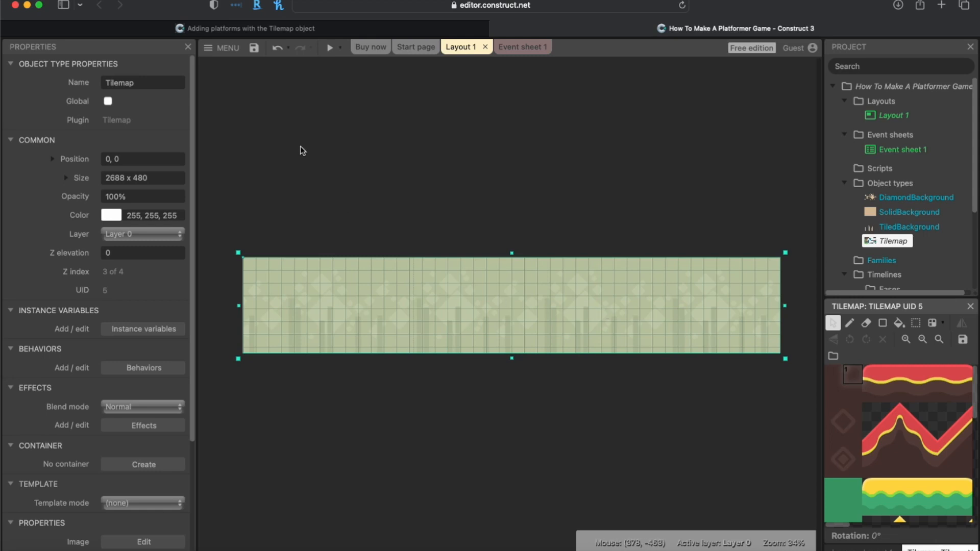
{"action": "left_click", "coordinate": [105, 82]}
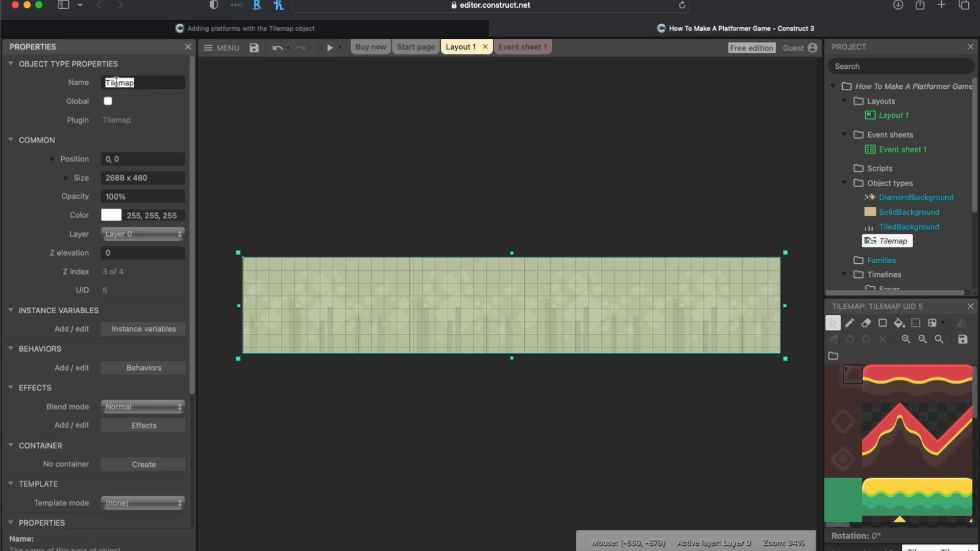
{"action": "left_click", "coordinate": [362, 164]}
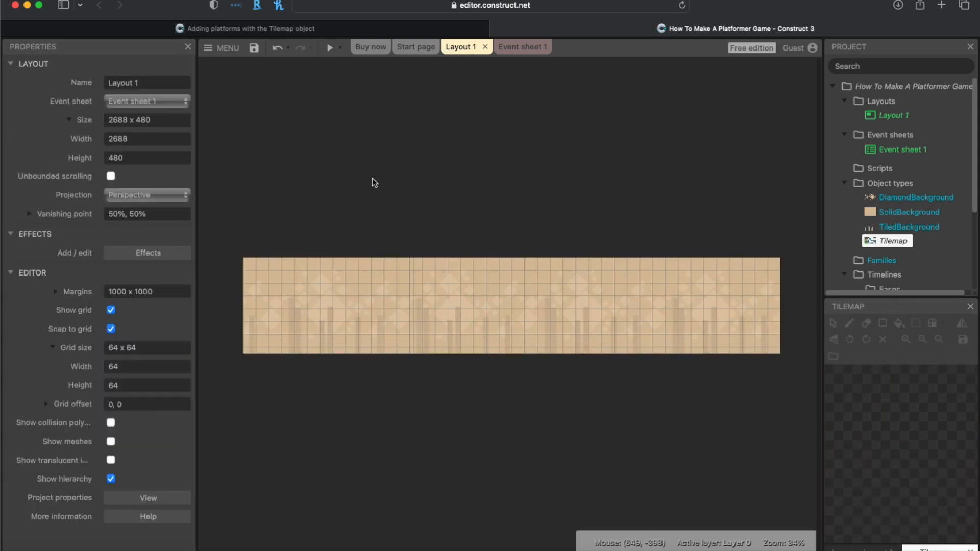
{"action": "left_click", "coordinate": [392, 311]}
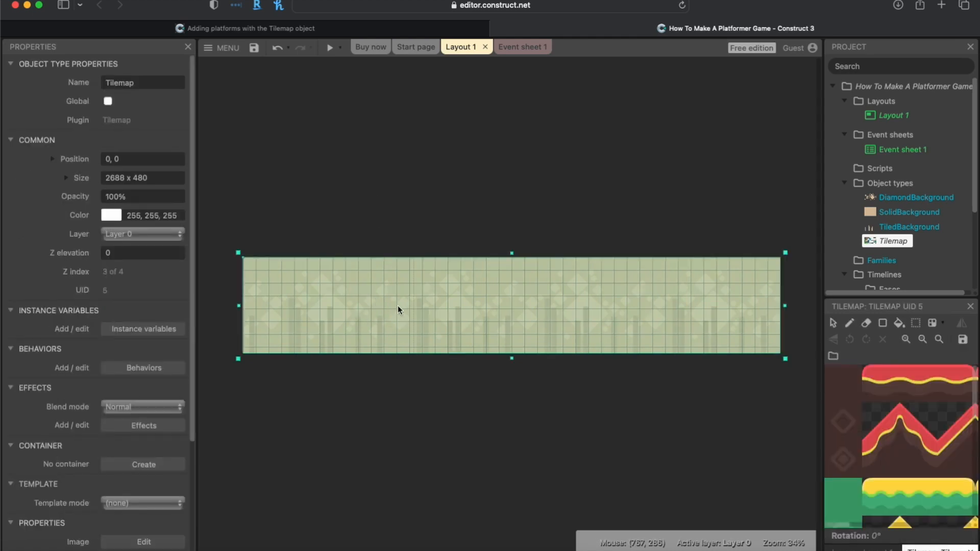
Step: Set the tilemap's tile width and tile height to 64
{"action": "scroll", "coordinate": [90, 203], "scroll_direction": "down", "scroll_amount": 5}
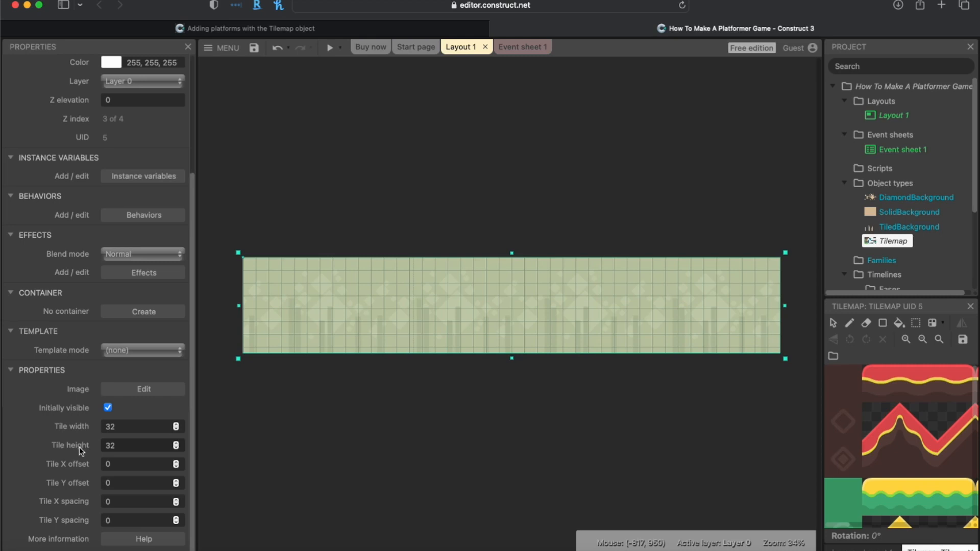
{"action": "left_click", "coordinate": [119, 427]}
{"action": "type", "text": "64"}
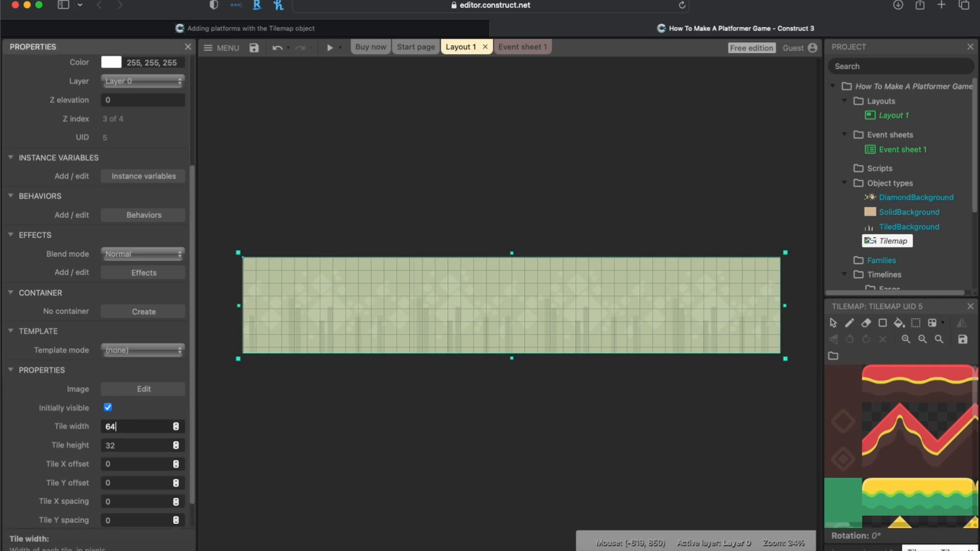
{"action": "left_click", "coordinate": [128, 444]}
{"action": "type", "text": "64"}
{"action": "scroll", "coordinate": [127, 444], "scroll_direction": "up", "scroll_amount": 1}
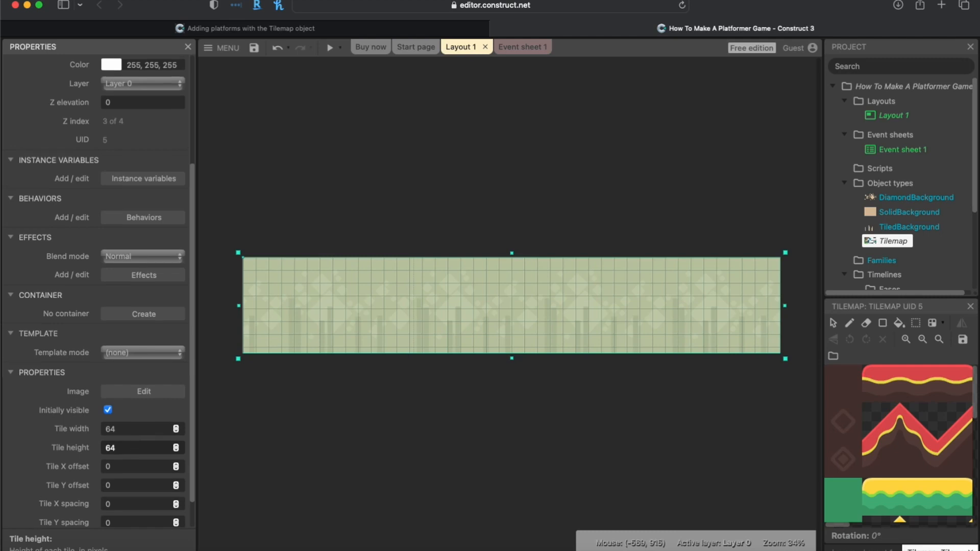
{"action": "key", "text": "Tab"}
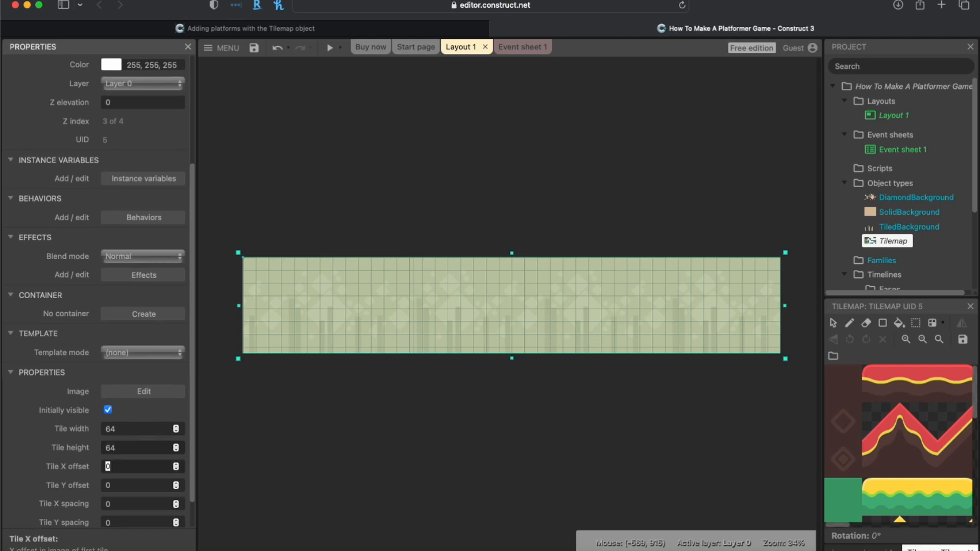
Step: Draw a row of 11 plain dark brown tiles in the sixth grid row, starting at the layout's left edge
{"action": "left_click", "coordinate": [850, 387]}
{"action": "left_click", "coordinate": [850, 328]}
{"action": "left_click", "coordinate": [882, 386]}
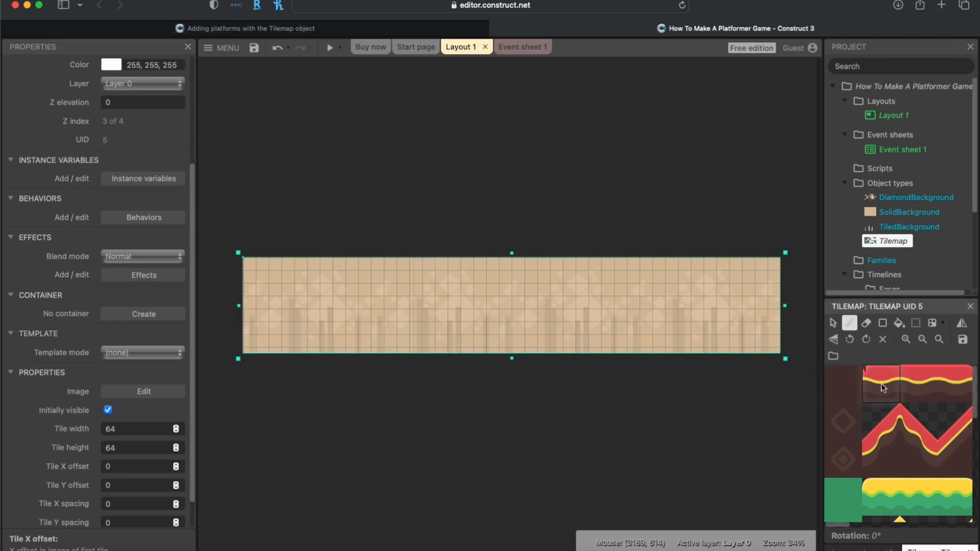
{"action": "left_click", "coordinate": [882, 386]}
{"action": "left_click", "coordinate": [853, 396]}
{"action": "left_click", "coordinate": [851, 419]}
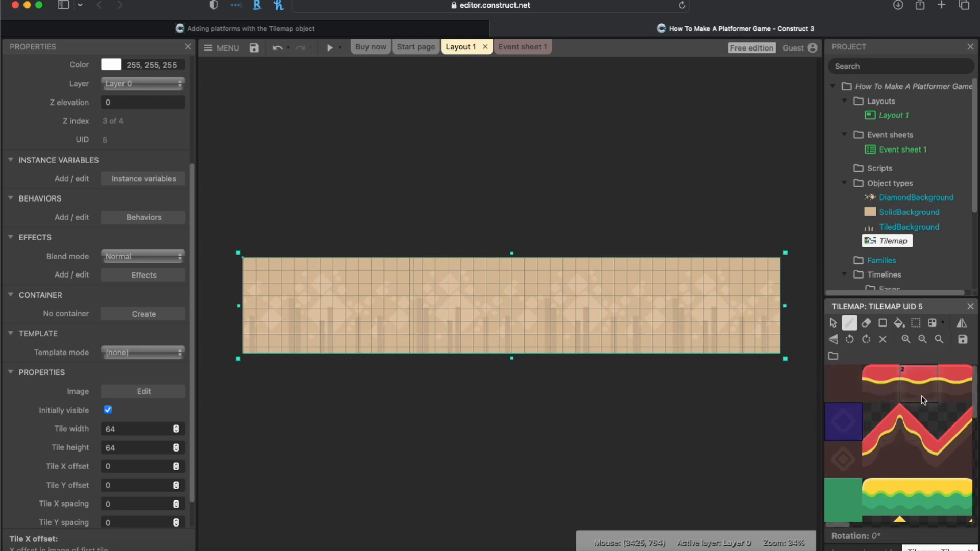
{"action": "left_click", "coordinate": [848, 390]}
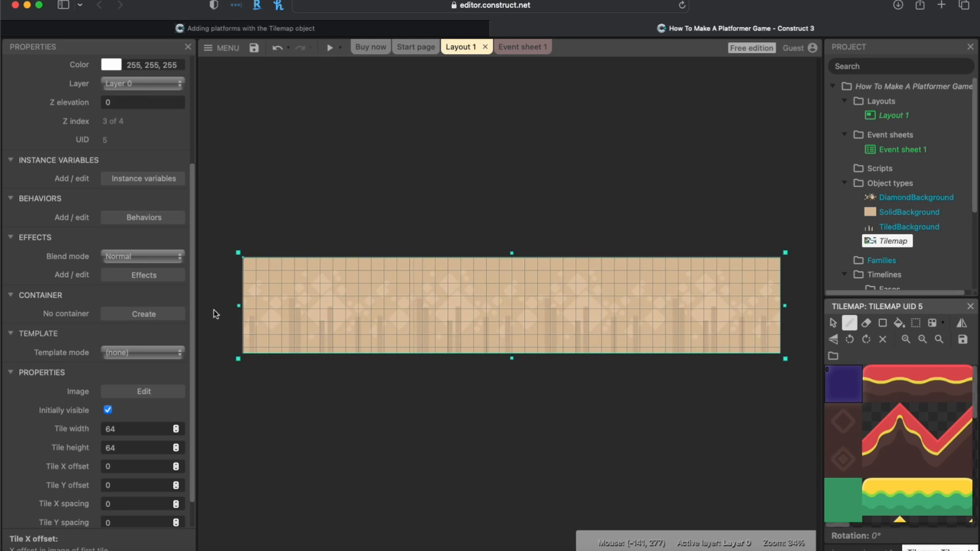
{"action": "left_click", "coordinate": [253, 328]}
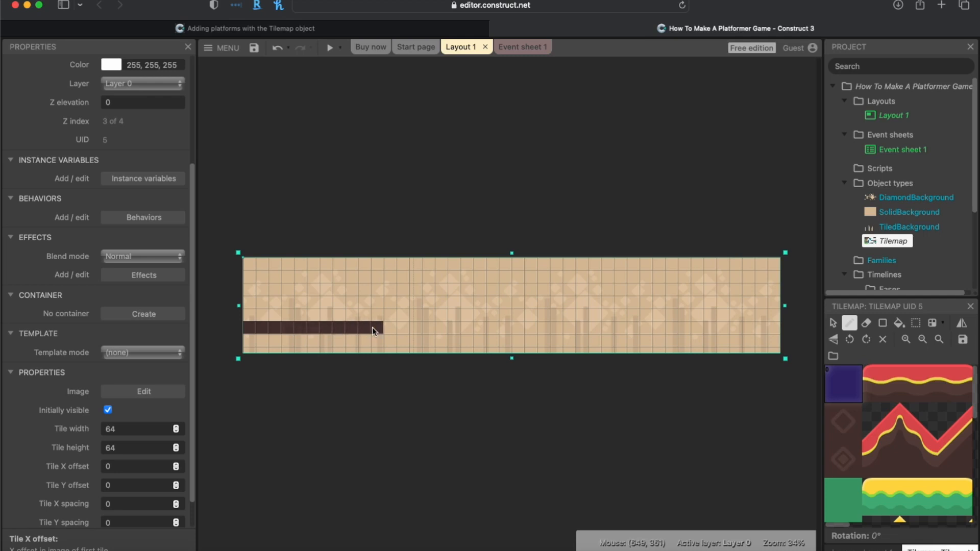
Step: Widen the area showing the tiles and look through the tilesheet's coloured platform tiles
{"action": "scroll", "coordinate": [349, 326], "scroll_direction": "up", "scroll_amount": 6, "text": "ctrl"}
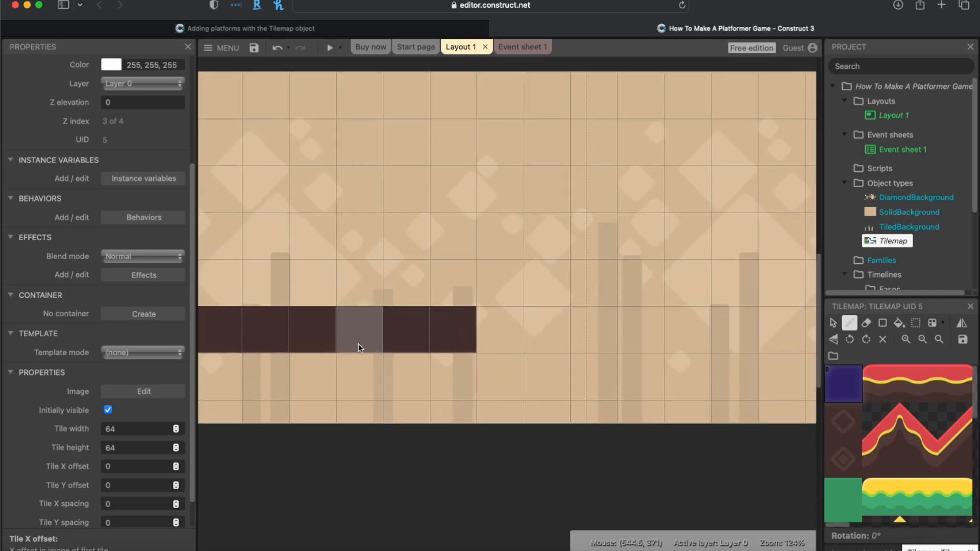
{"action": "mouse_move", "coordinate": [358, 360]}
{"action": "middle_mouse_down"}
{"action": "mouse_move", "coordinate": [578, 330]}
{"action": "mouse_move", "coordinate": [671, 331]}
{"action": "mouse_move", "coordinate": [615, 337]}
{"action": "middle_mouse_up"}
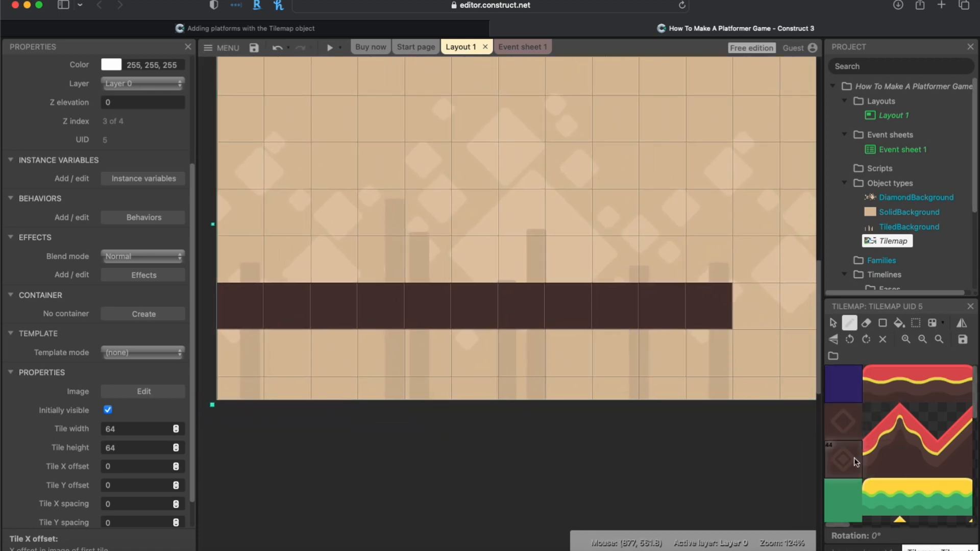
{"action": "left_click_drag", "start_coordinate": [821, 454], "coordinate": [623, 445]}
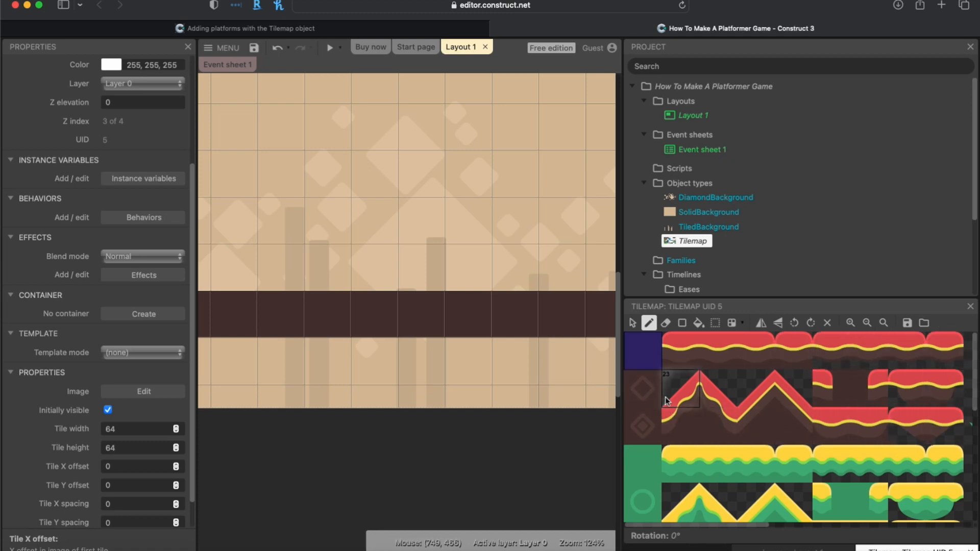
{"action": "scroll", "coordinate": [674, 401], "scroll_direction": "down", "scroll_amount": 3}
{"action": "scroll", "coordinate": [808, 407], "scroll_direction": "down", "scroll_amount": 1}
{"action": "scroll", "coordinate": [715, 449], "scroll_direction": "down", "scroll_amount": 1}
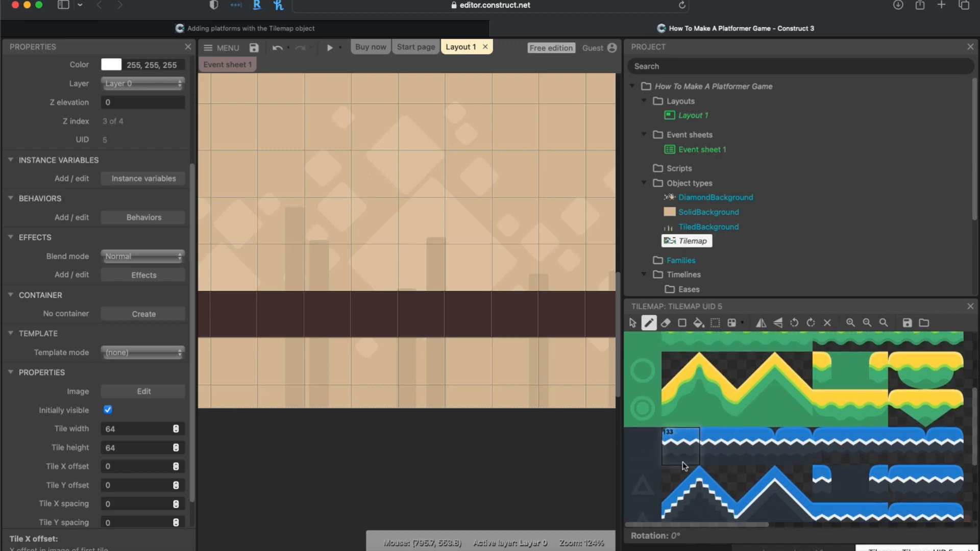
{"action": "scroll", "coordinate": [751, 462], "scroll_direction": "down", "scroll_amount": 2}
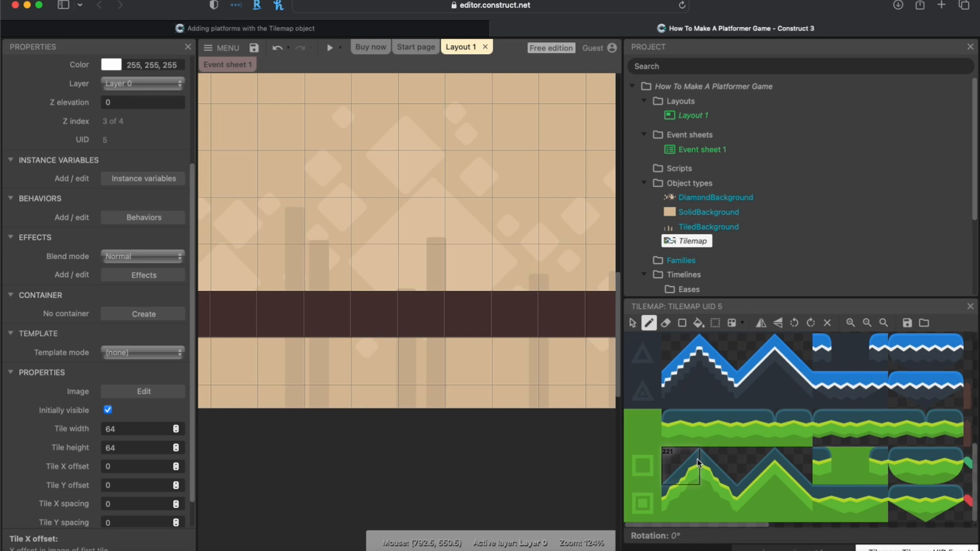
{"action": "scroll", "coordinate": [698, 463], "scroll_direction": "up", "scroll_amount": 4}
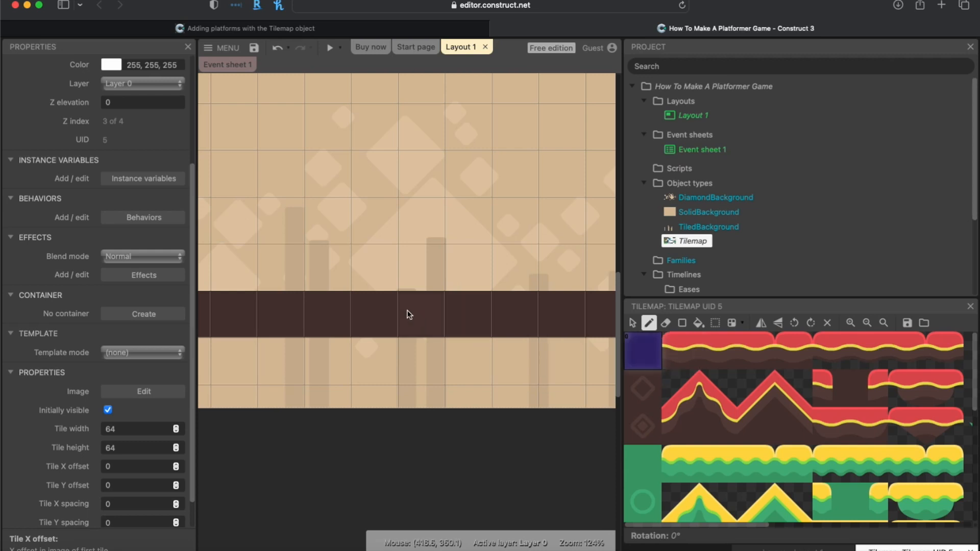
Step: Draw a row of 11 red-topped middle tiles directly above the brown row, covering its full length
{"action": "scroll", "coordinate": [413, 312], "scroll_direction": "down", "scroll_amount": 5, "text": "ctrl"}
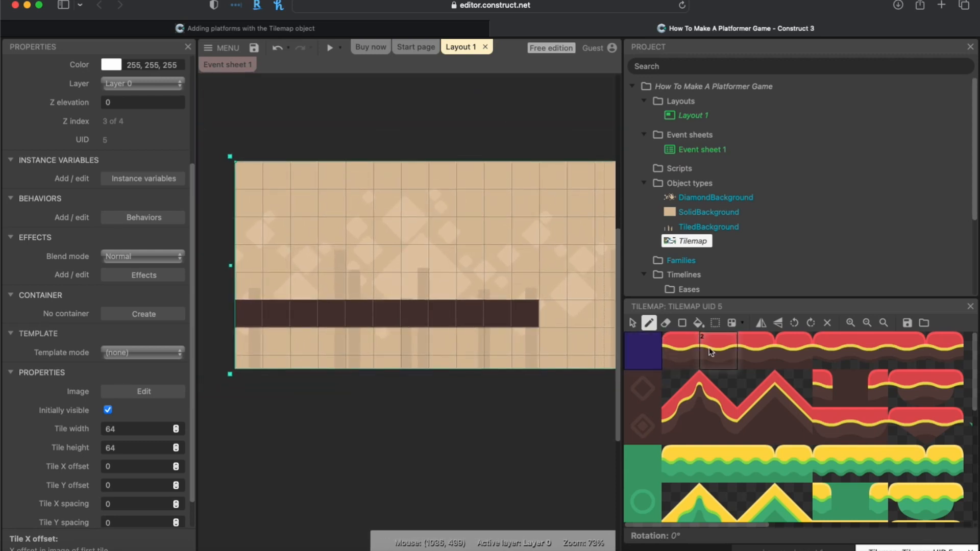
{"action": "left_click", "coordinate": [748, 350]}
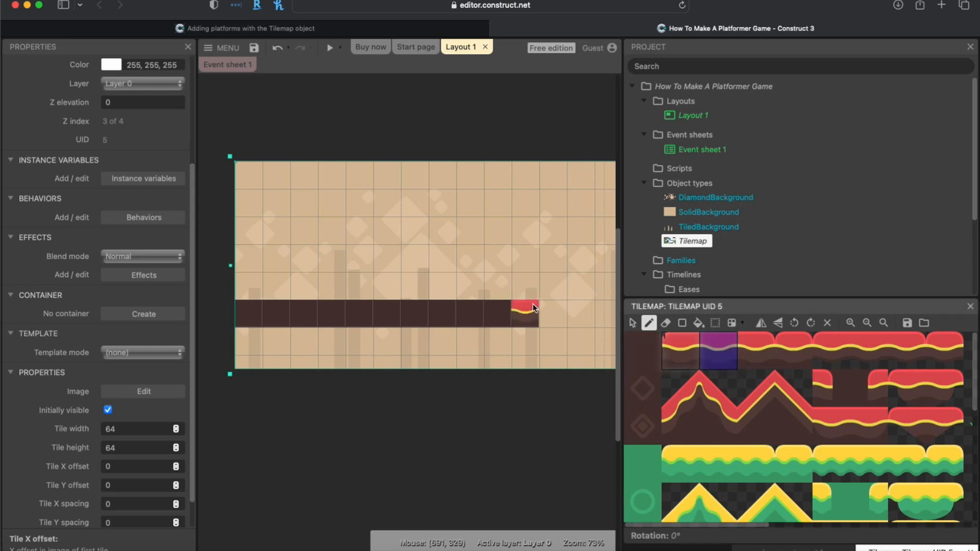
{"action": "left_click_drag", "start_coordinate": [531, 292], "coordinate": [382, 278]}
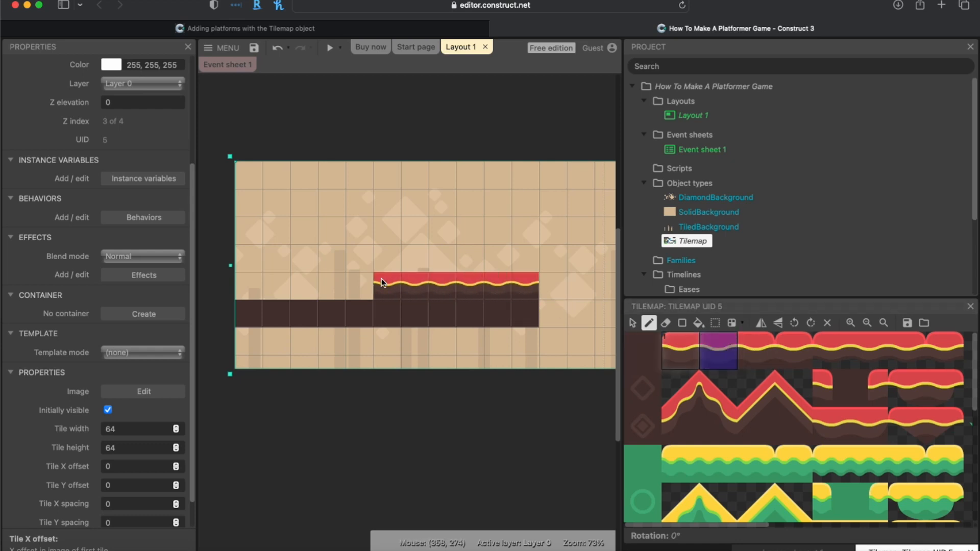
{"action": "left_click_drag", "start_coordinate": [308, 282], "coordinate": [264, 286]}
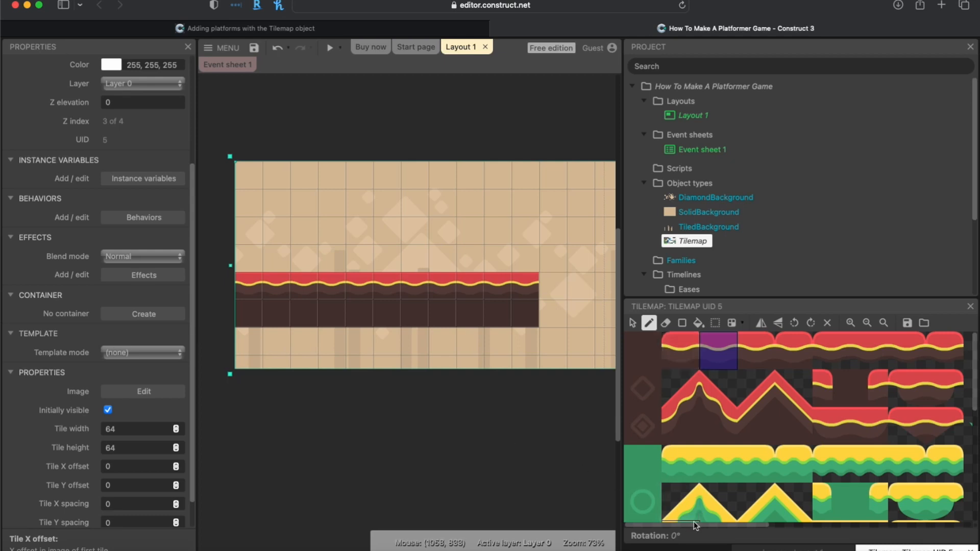
Step: Draw a wall of four dark brown riveted block tiles at the layout's left edge, from the platform up to the top
{"action": "left_click_drag", "start_coordinate": [699, 525], "coordinate": [851, 539]}
{"action": "scroll", "coordinate": [852, 539], "scroll_direction": "right", "scroll_amount": 5}
{"action": "scroll", "coordinate": [843, 534], "scroll_direction": "down", "scroll_amount": 5}
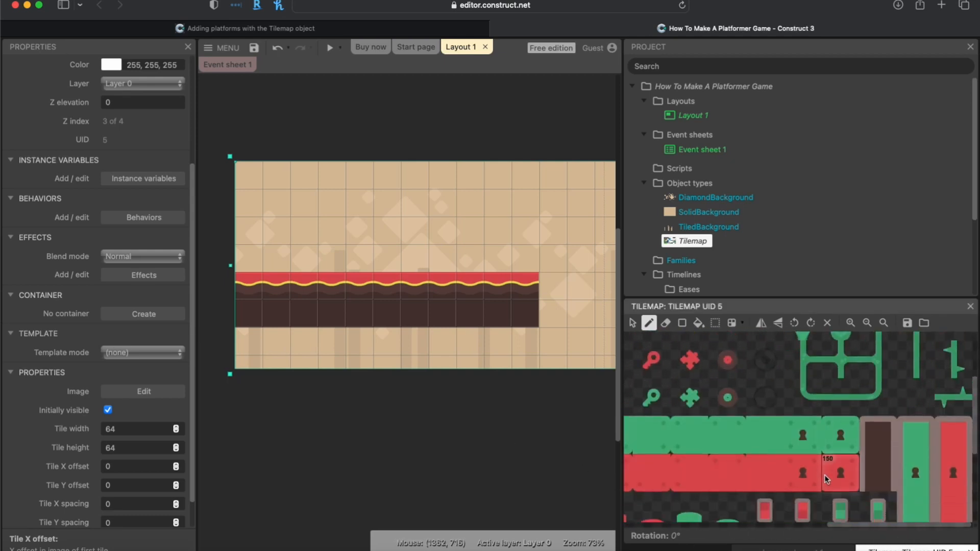
{"action": "scroll", "coordinate": [835, 526], "scroll_direction": "down", "scroll_amount": 5}
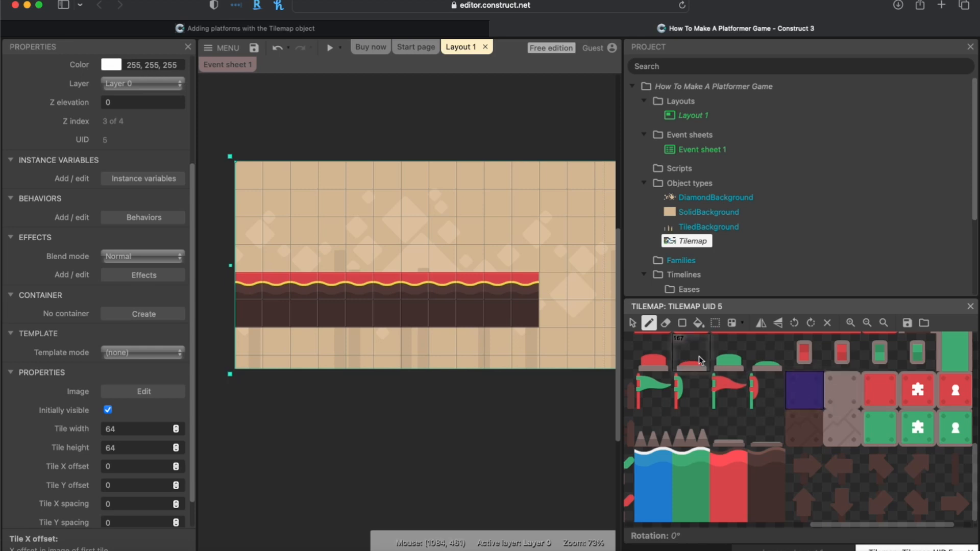
{"action": "left_click_drag", "start_coordinate": [259, 254], "coordinate": [252, 186]}
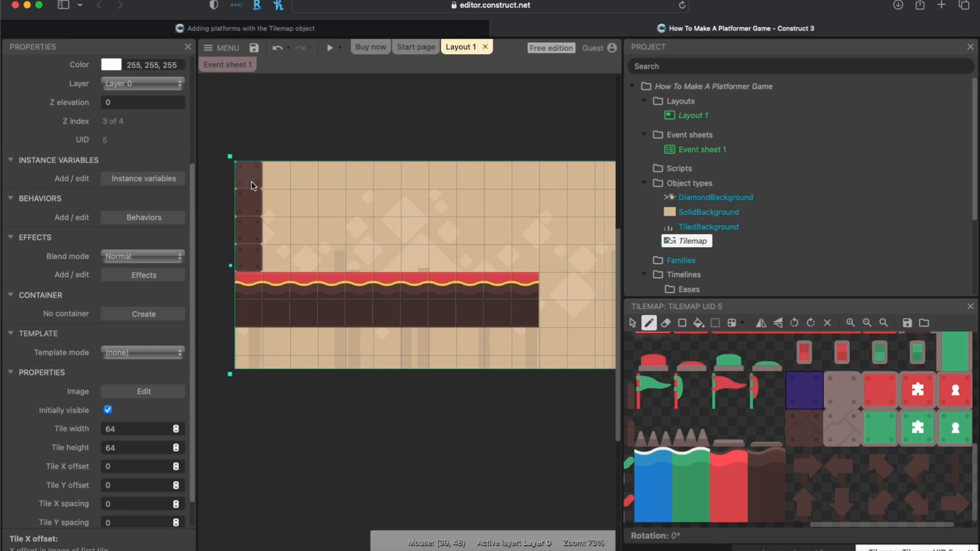
Step: Place the rounded red-topped right-end tile at the right end of the platform's red top row
{"action": "left_click_drag", "start_coordinate": [860, 526], "coordinate": [726, 522]}
{"action": "scroll", "coordinate": [726, 470], "scroll_direction": "up", "scroll_amount": 8}
{"action": "left_click_drag", "start_coordinate": [810, 526], "coordinate": [757, 525]}
{"action": "left_click", "coordinate": [756, 351]}
{"action": "left_click", "coordinate": [592, 298]}
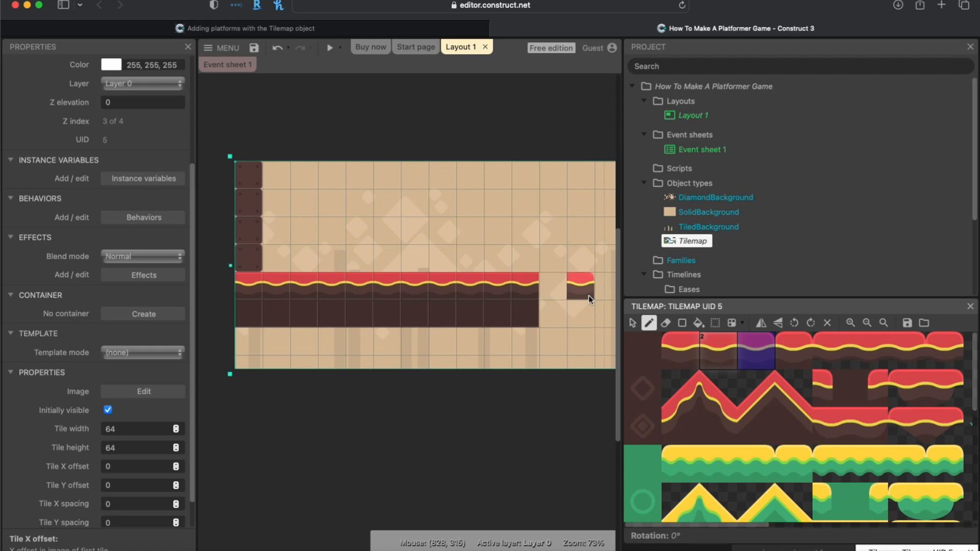
{"action": "left_click", "coordinate": [554, 286]}
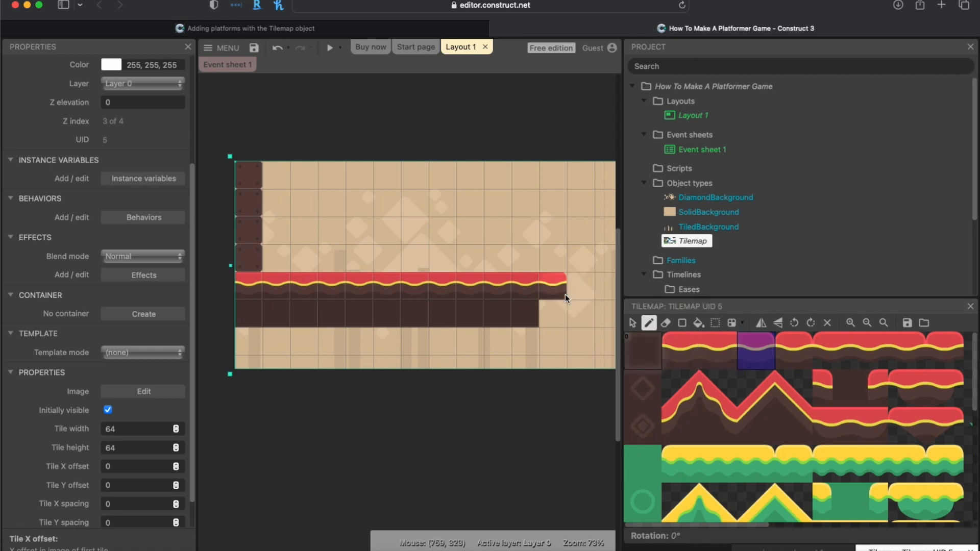
Step: Fill the area beneath the red-topped platform with plain dark brown tiles, extending the Tilemap past the layout's lower edge for the final row
{"action": "left_click", "coordinate": [641, 354]}
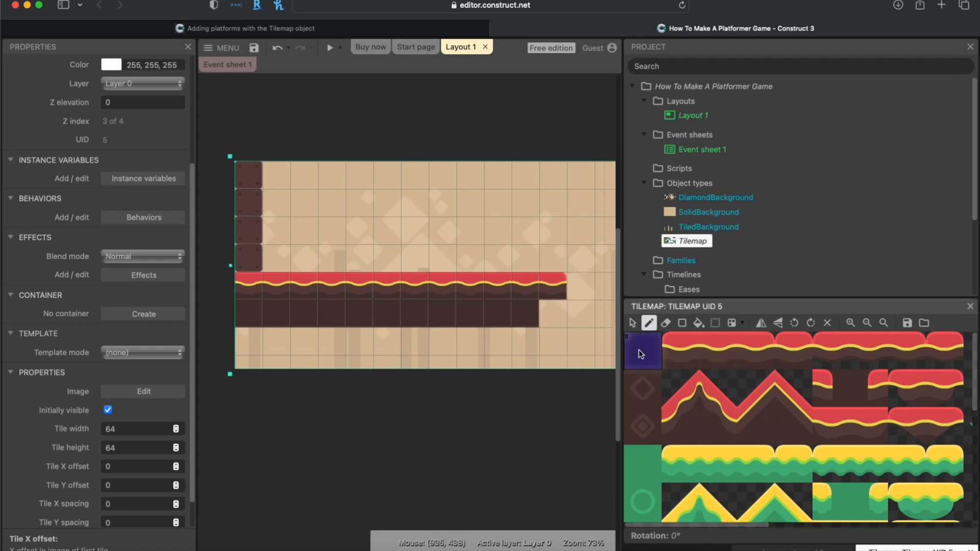
{"action": "left_click", "coordinate": [561, 316]}
{"action": "left_click_drag", "start_coordinate": [562, 349], "coordinate": [335, 347]}
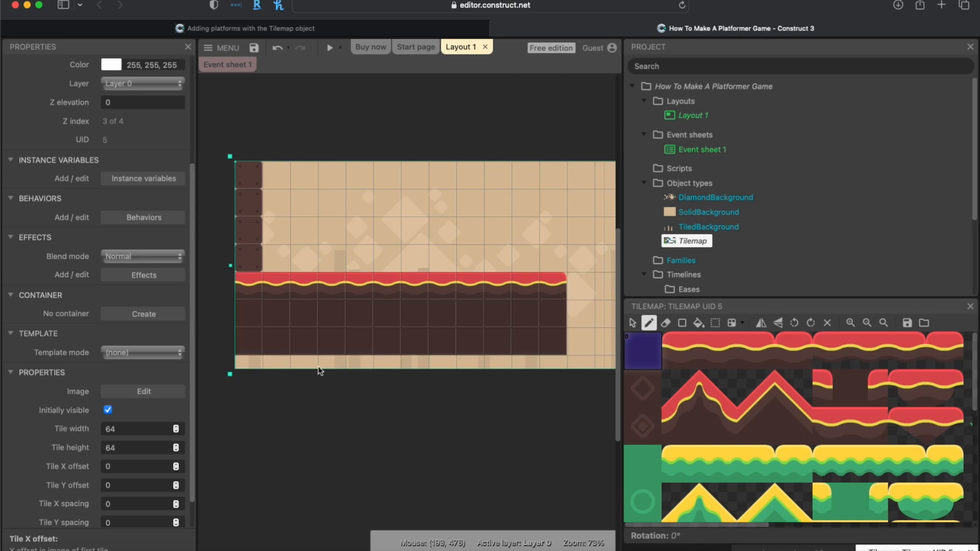
{"action": "mouse_move", "coordinate": [232, 378]}
{"action": "left_mouse_down"}
{"action": "mouse_move", "coordinate": [229, 362]}
{"action": "mouse_move", "coordinate": [228, 386]}
{"action": "mouse_move", "coordinate": [229, 362]}
{"action": "mouse_move", "coordinate": [231, 381]}
{"action": "mouse_move", "coordinate": [528, 377]}
{"action": "left_mouse_up"}
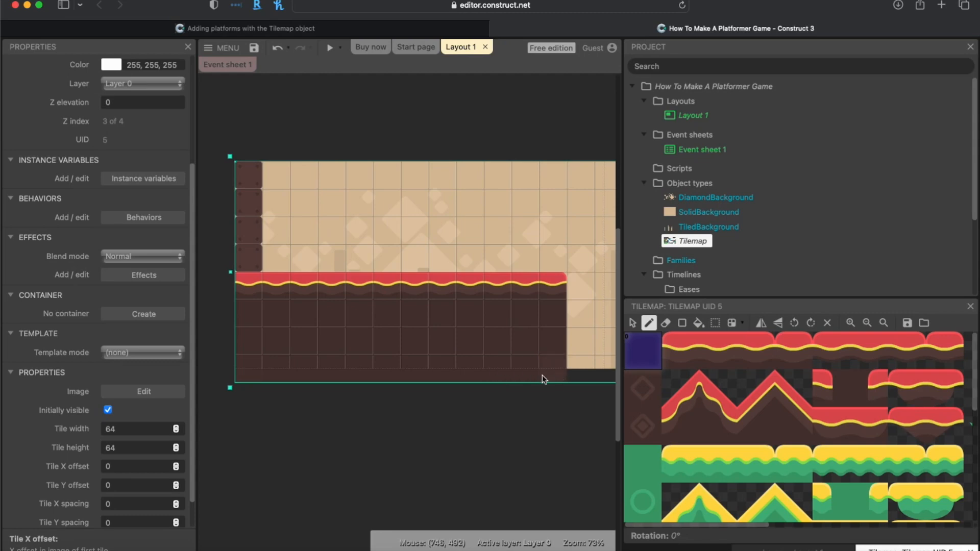
Step: Preview the layout with the Tilemap shortened by one row at its lower edge, and extend the Tilemap back past the layout's edge
{"action": "left_click_drag", "start_coordinate": [231, 389], "coordinate": [230, 362]}
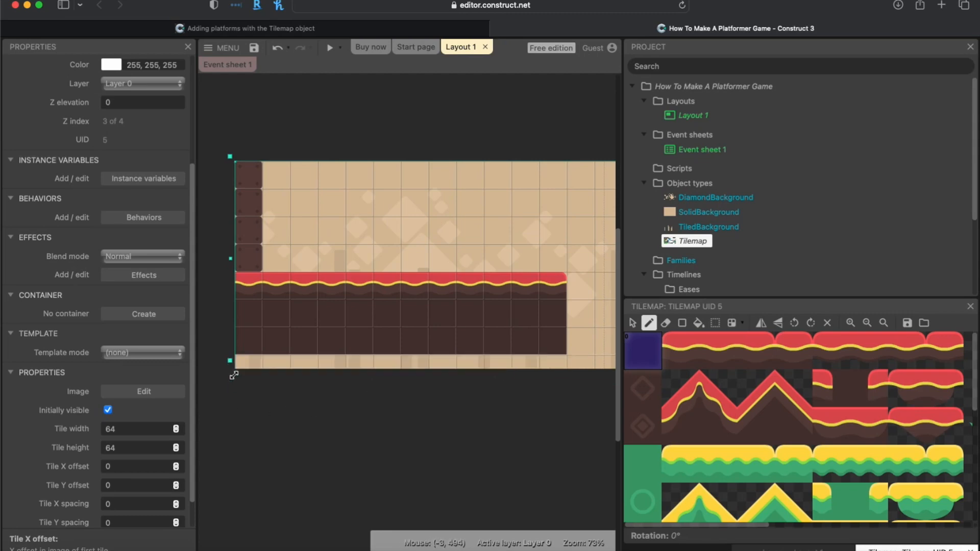
{"action": "left_click", "coordinate": [330, 47]}
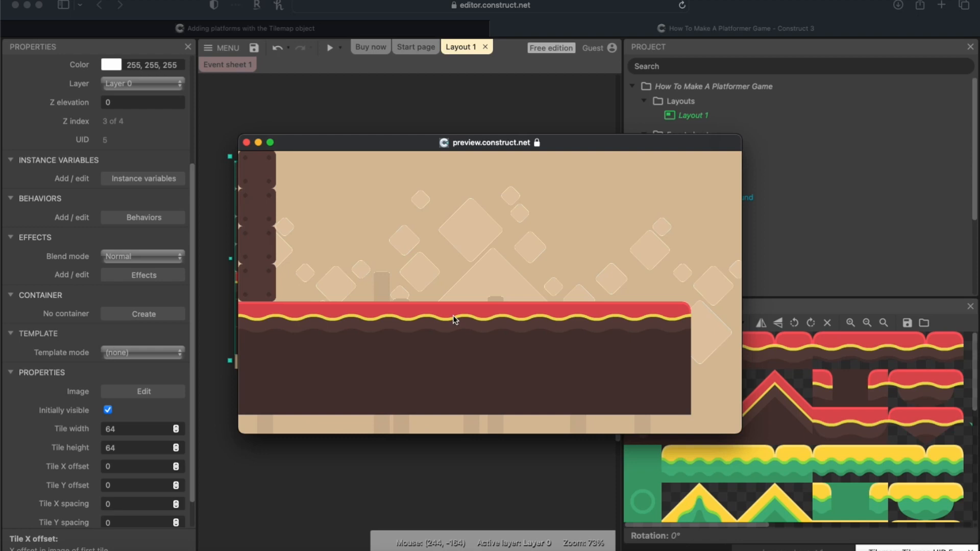
{"action": "left_click", "coordinate": [246, 143]}
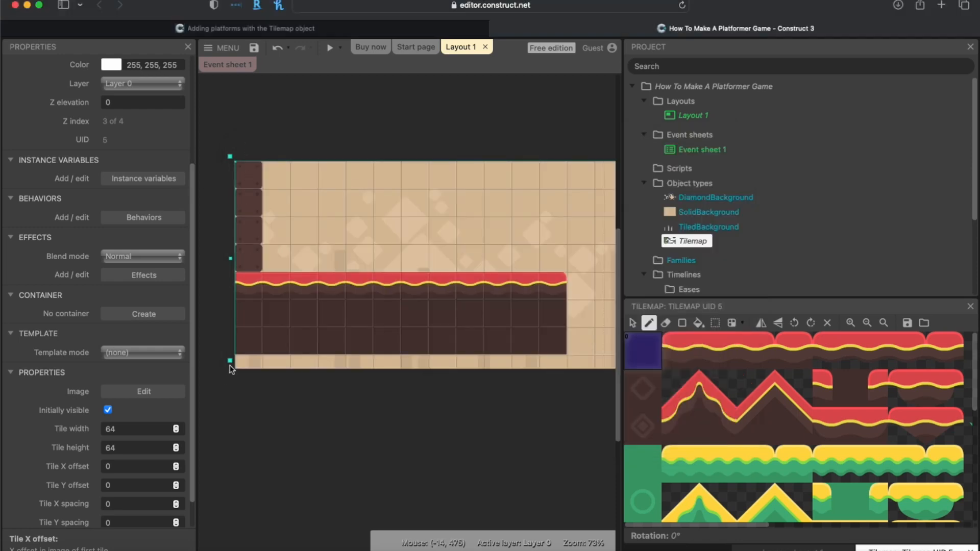
{"action": "left_click_drag", "start_coordinate": [230, 371], "coordinate": [229, 378]}
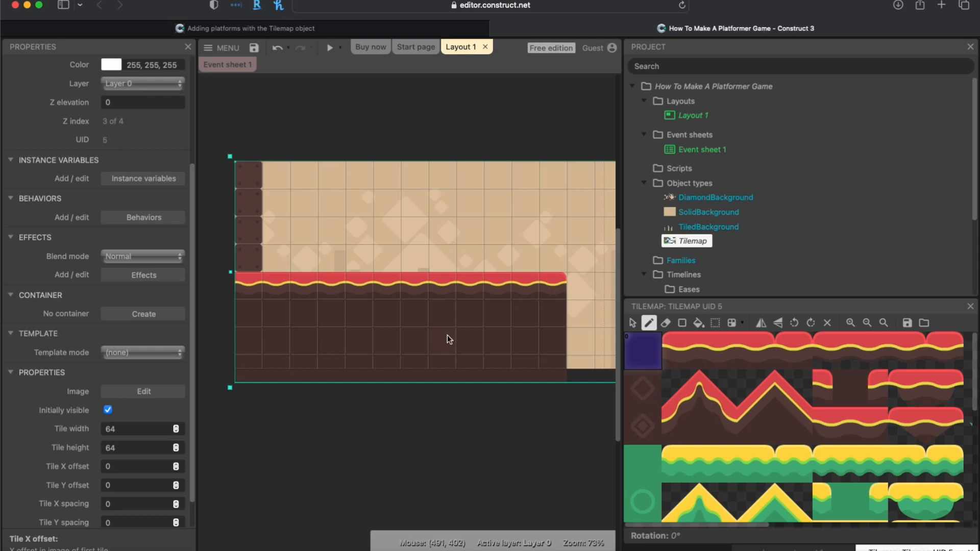
Step: Decorate the brown area beneath the platform with two single-diamond tiles and one double-diamond tile in scattered cells
{"action": "left_click", "coordinate": [649, 434]}
{"action": "left_click", "coordinate": [650, 401]}
{"action": "left_click", "coordinate": [498, 325]}
{"action": "left_click", "coordinate": [413, 342]}
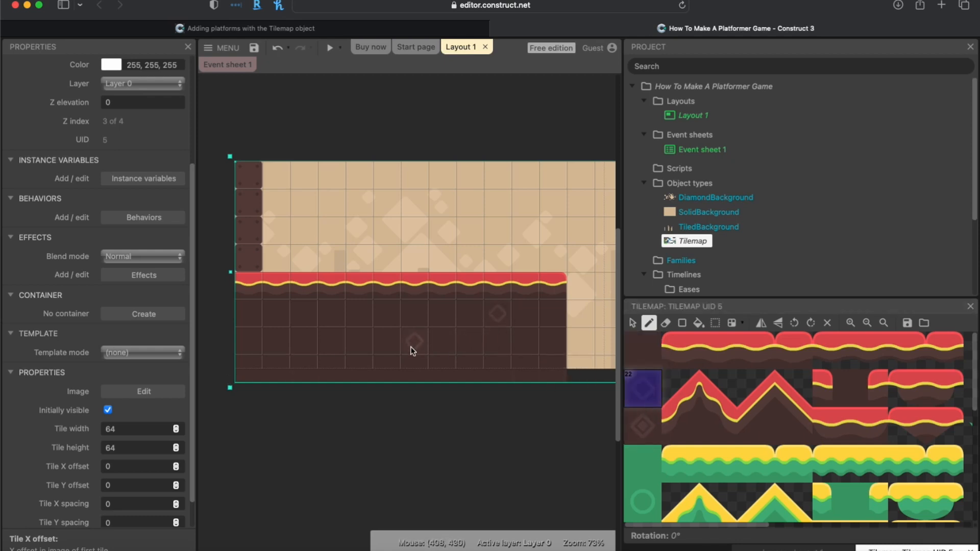
{"action": "left_click", "coordinate": [638, 427]}
{"action": "left_click", "coordinate": [303, 343]}
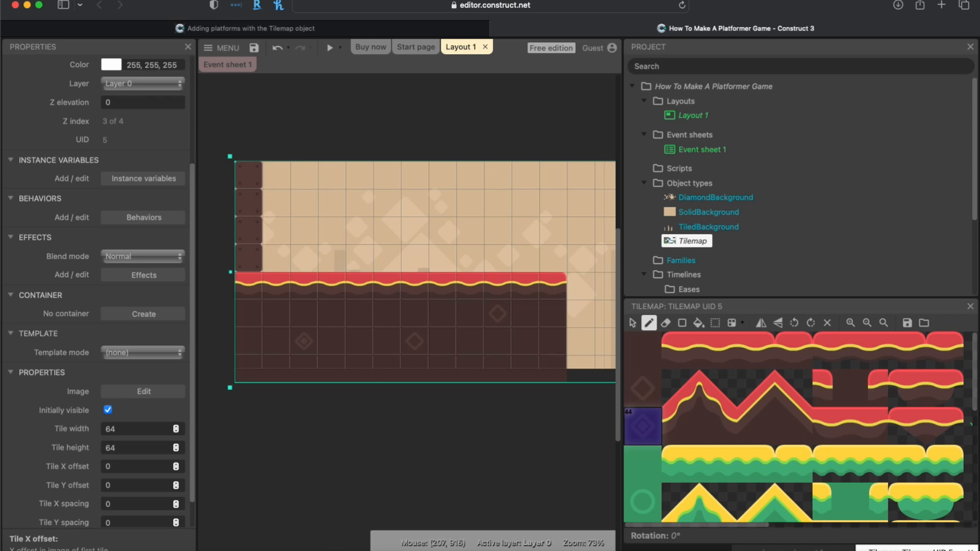
Step: Build a one-tile-wide pillar three tiles beyond the platform's right end, using the rounded single red-topped tile with plain brown tiles beneath it
{"action": "scroll", "coordinate": [353, 505], "scroll_direction": "right", "scroll_amount": 3}
{"action": "scroll", "coordinate": [335, 473], "scroll_direction": "down", "scroll_amount": 2, "text": "ctrl"}
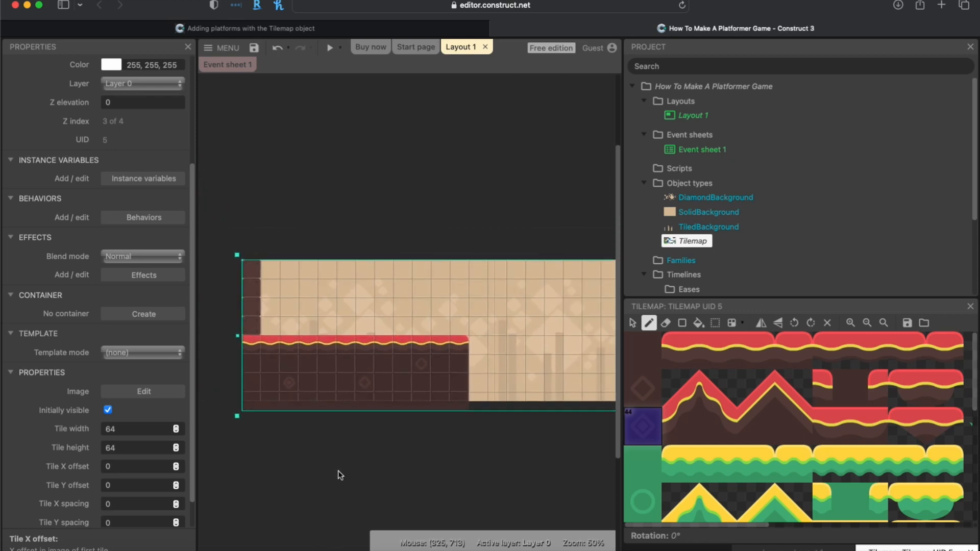
{"action": "middle_click_drag", "start_coordinate": [459, 467], "coordinate": [386, 464]}
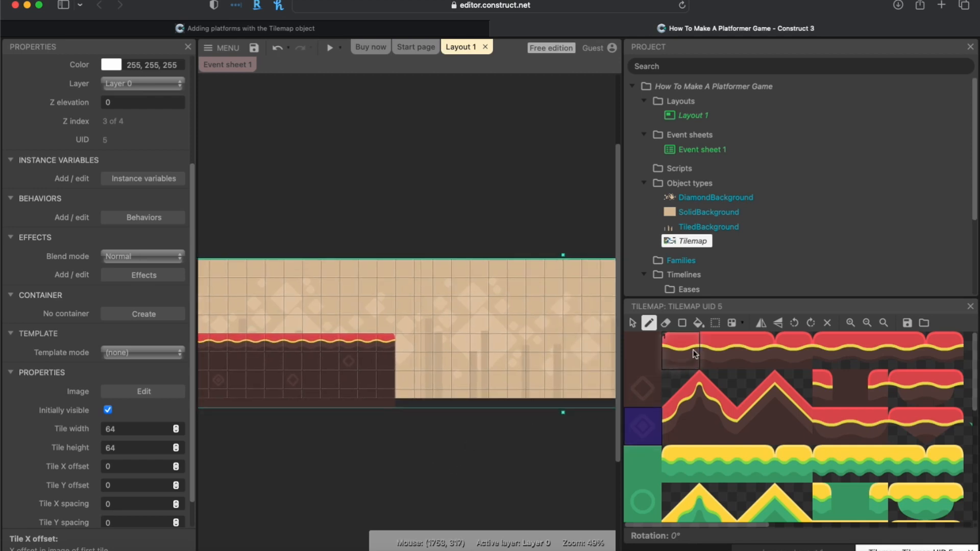
{"action": "left_click", "coordinate": [800, 350]}
{"action": "left_click", "coordinate": [458, 347]}
{"action": "left_click", "coordinate": [641, 356]}
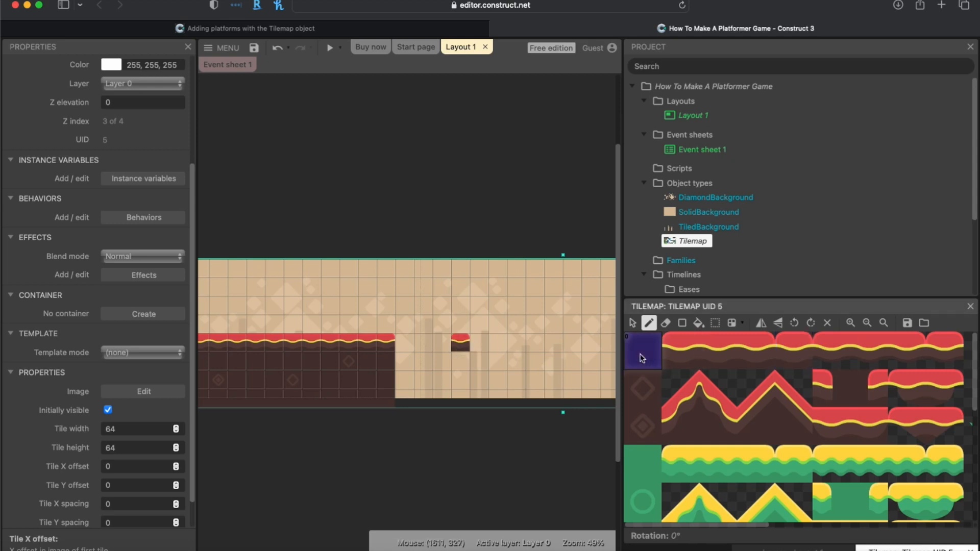
{"action": "left_click_drag", "start_coordinate": [462, 363], "coordinate": [458, 381]}
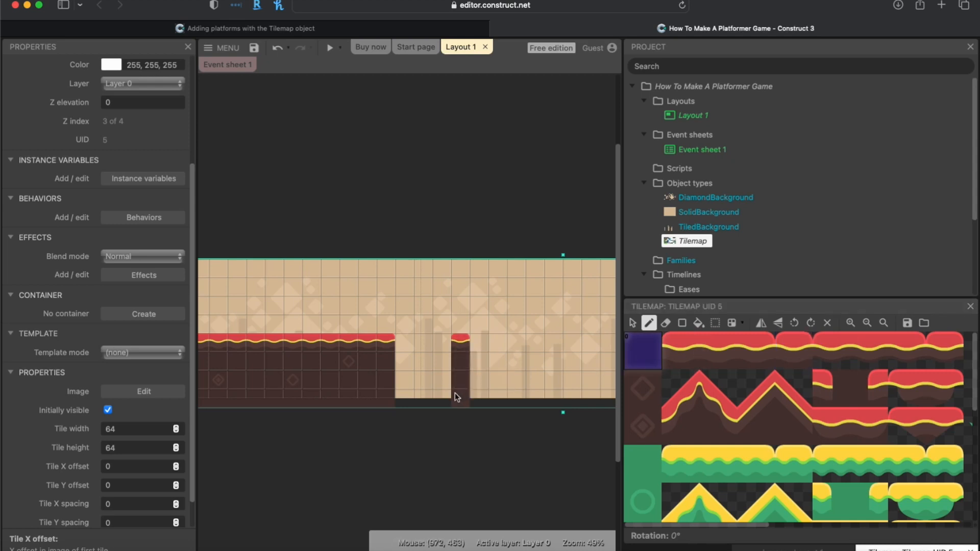
Step: Place two floating red-topped platforms with rounded undersides, each two tiles wide, above the main platform
{"action": "mouse_move", "coordinate": [409, 449]}
{"action": "middle_mouse_down"}
{"action": "mouse_move", "coordinate": [517, 446]}
{"action": "mouse_move", "coordinate": [291, 425]}
{"action": "middle_mouse_up"}
{"action": "mouse_move", "coordinate": [517, 428]}
{"action": "middle_mouse_down"}
{"action": "mouse_move", "coordinate": [330, 427]}
{"action": "mouse_move", "coordinate": [334, 436]}
{"action": "mouse_move", "coordinate": [620, 438]}
{"action": "mouse_move", "coordinate": [578, 443]}
{"action": "middle_mouse_up"}
{"action": "mouse_move", "coordinate": [294, 435]}
{"action": "middle_mouse_down"}
{"action": "mouse_move", "coordinate": [378, 403]}
{"action": "mouse_move", "coordinate": [536, 425]}
{"action": "middle_mouse_up"}
{"action": "middle_click_drag", "start_coordinate": [369, 407], "coordinate": [442, 426]}
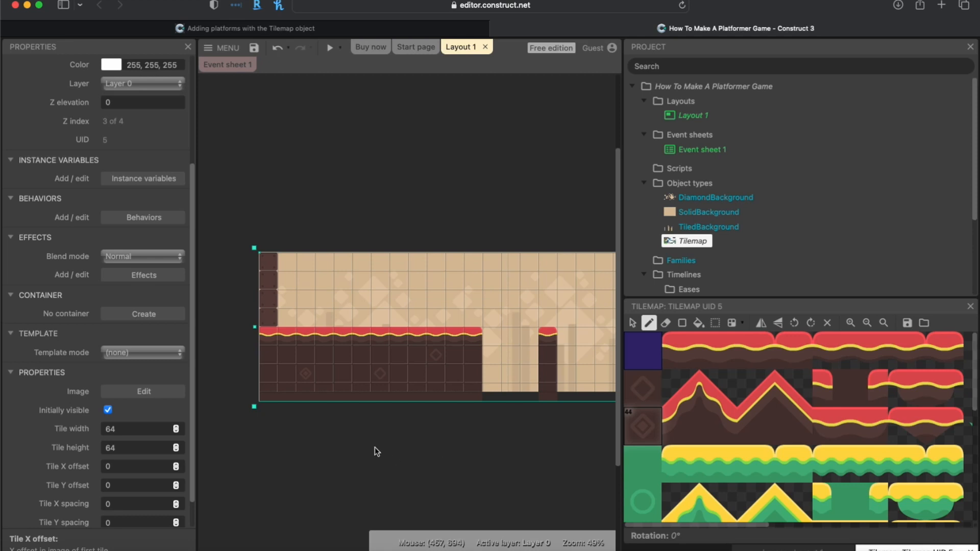
{"action": "mouse_move", "coordinate": [434, 444]}
{"action": "middle_mouse_down"}
{"action": "mouse_move", "coordinate": [293, 444]}
{"action": "mouse_move", "coordinate": [428, 445]}
{"action": "middle_mouse_up"}
{"action": "left_click_drag", "start_coordinate": [950, 401], "coordinate": [893, 378]}
{"action": "left_click", "coordinate": [420, 301]}
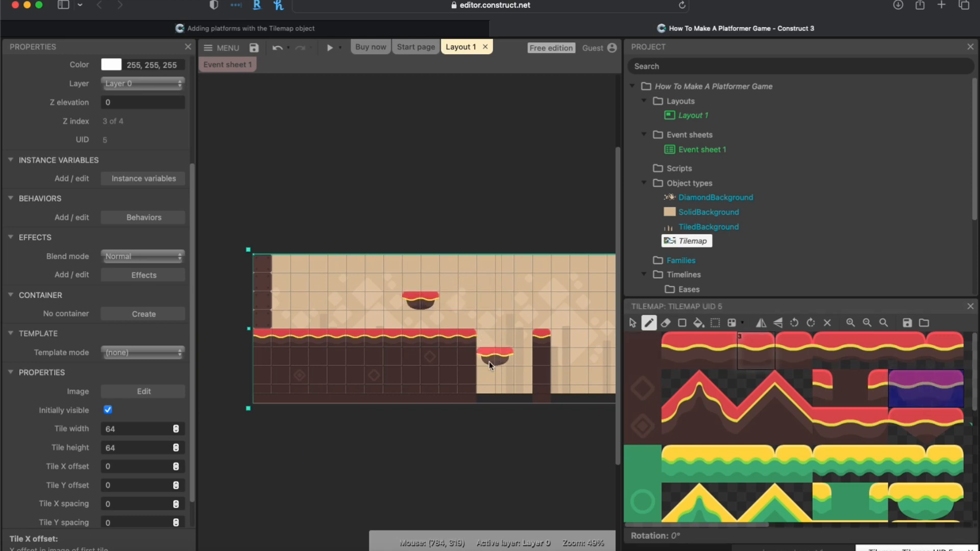
{"action": "left_click", "coordinate": [333, 287]}
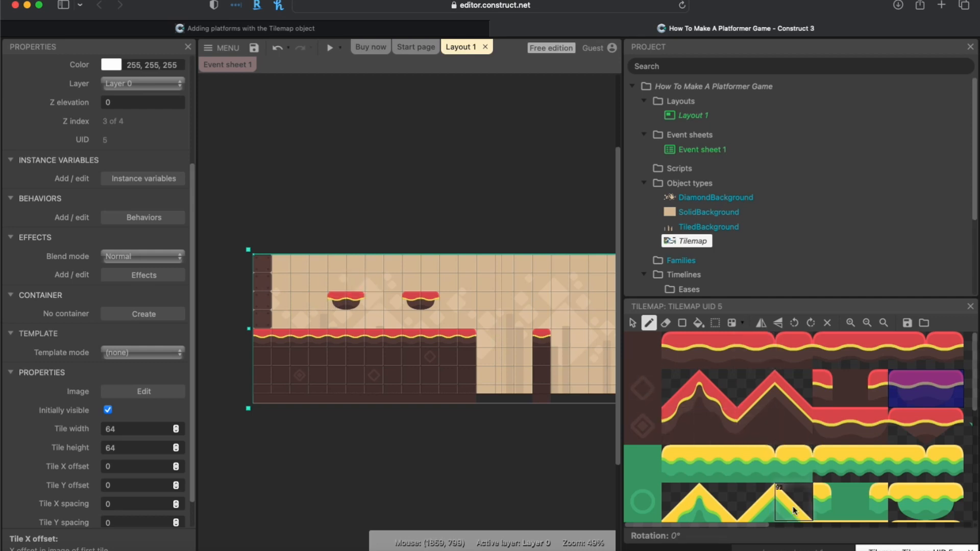
Step: Place the red and yellow plant tile on top of the main platform, one tile in from its right end
{"action": "left_click_drag", "start_coordinate": [754, 526], "coordinate": [827, 529]}
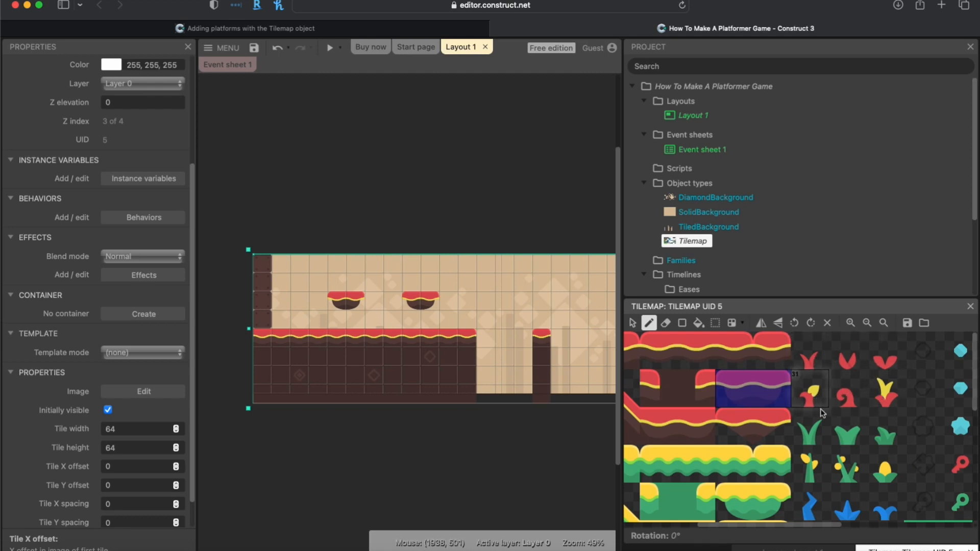
{"action": "left_click", "coordinate": [882, 389]}
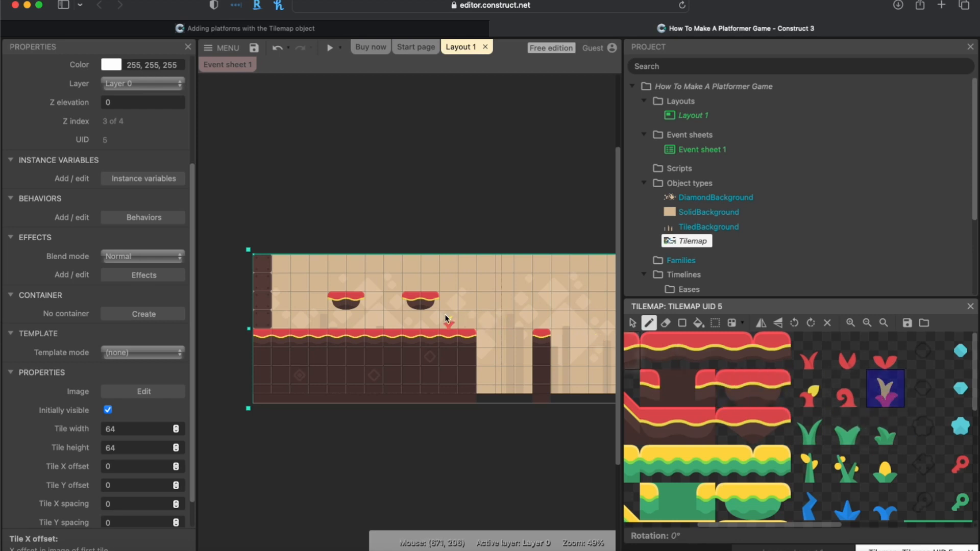
{"action": "left_click", "coordinate": [450, 325]}
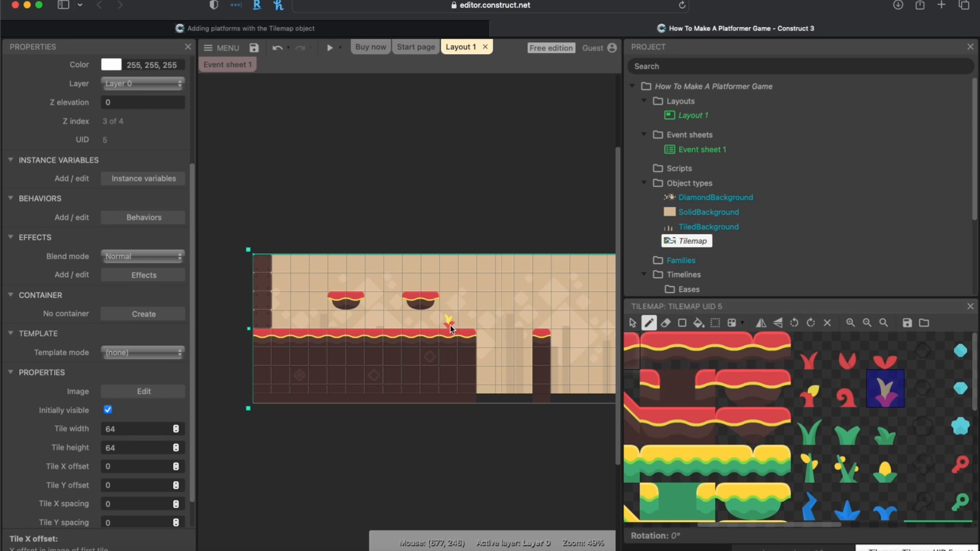
{"action": "scroll", "coordinate": [469, 329], "scroll_direction": "up", "scroll_amount": 5}
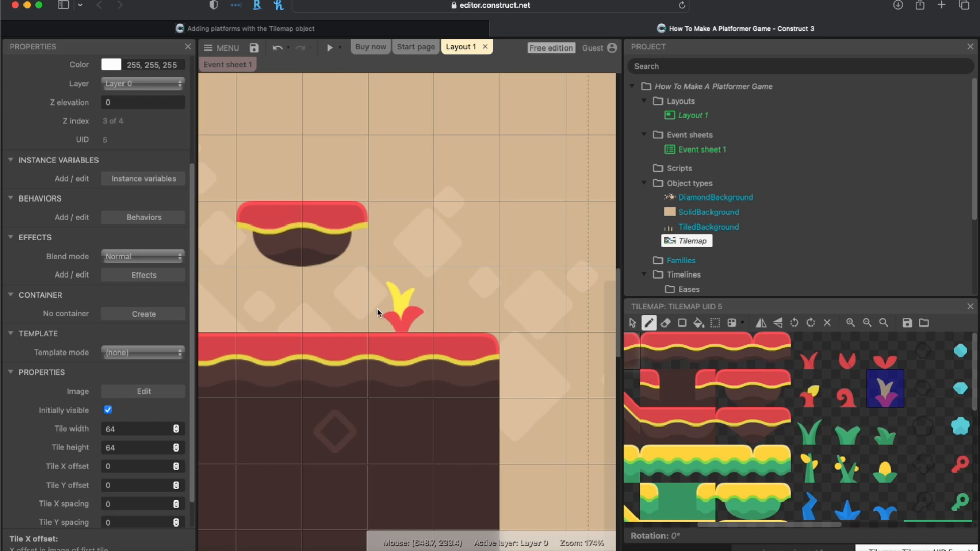
{"action": "left_click", "coordinate": [352, 295]}
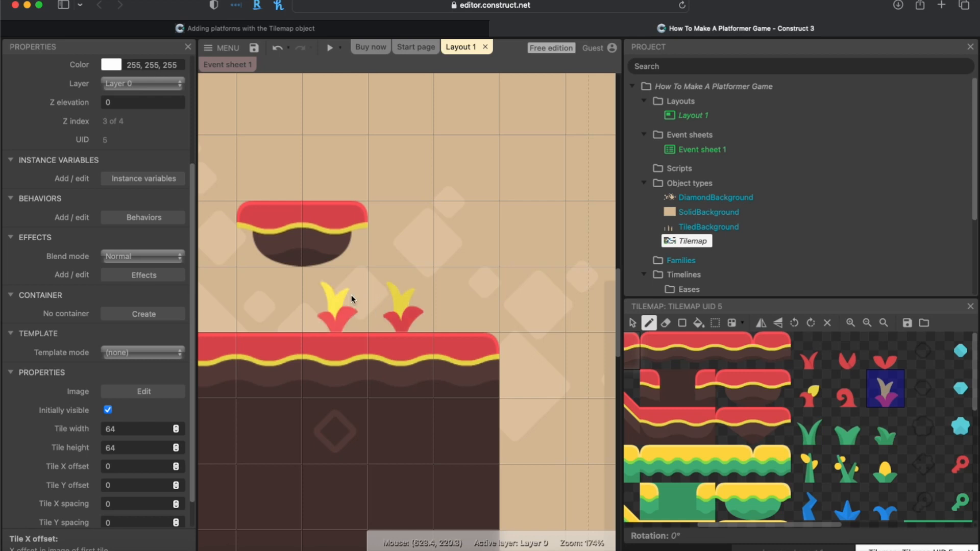
{"action": "scroll", "coordinate": [411, 305], "scroll_direction": "down", "scroll_amount": 5, "text": "ctrl"}
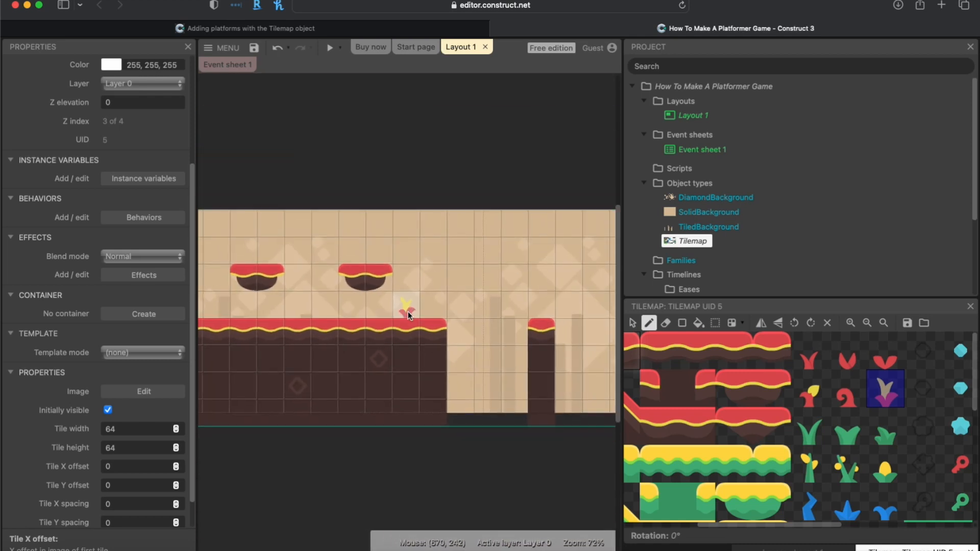
{"action": "middle_click_drag", "start_coordinate": [463, 362], "coordinate": [606, 389]}
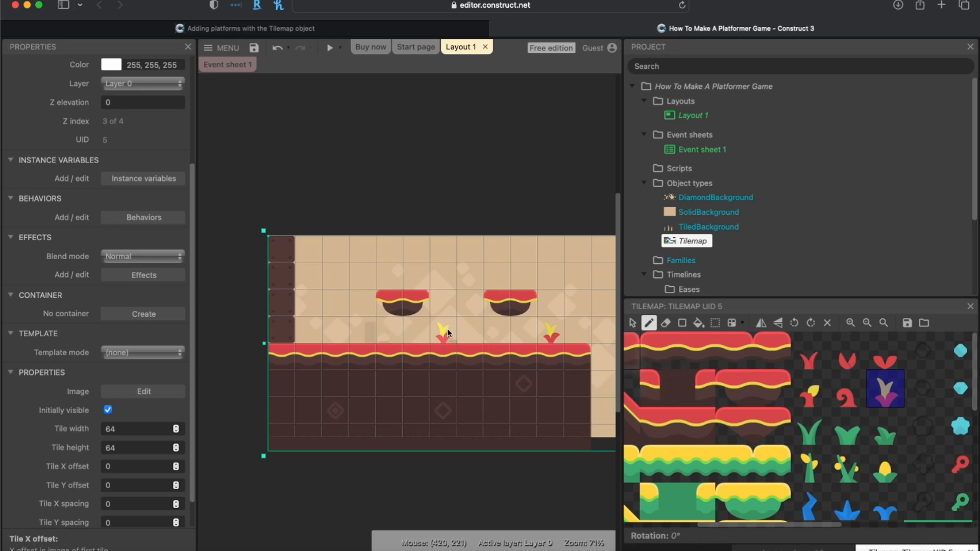
{"action": "left_click", "coordinate": [543, 340]}
{"action": "scroll", "coordinate": [407, 337], "scroll_direction": "right", "scroll_amount": 10}
{"action": "scroll", "coordinate": [407, 337], "scroll_direction": "right", "scroll_amount": 18}
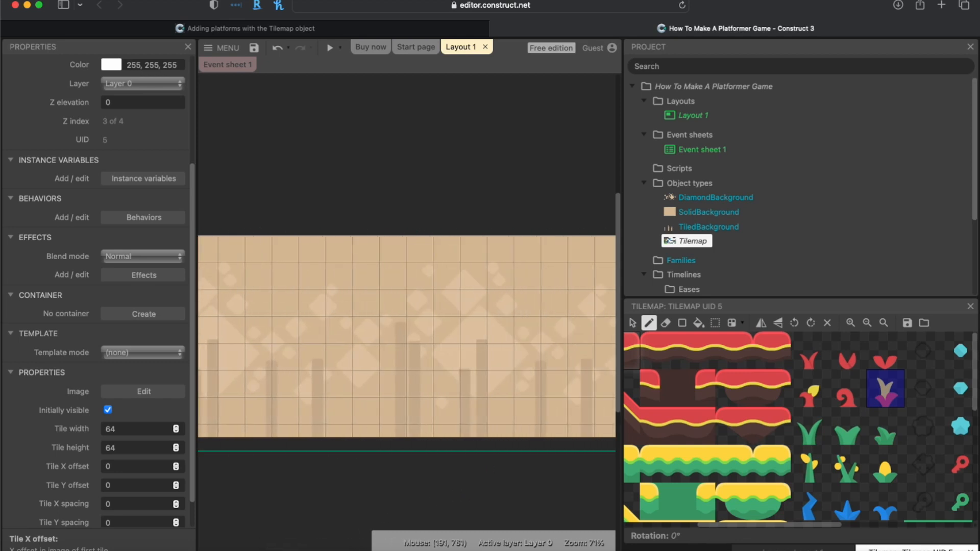
{"action": "scroll", "coordinate": [407, 337], "scroll_direction": "left", "scroll_amount": 1}
{"action": "scroll", "coordinate": [407, 337], "scroll_direction": "left", "scroll_amount": 15}
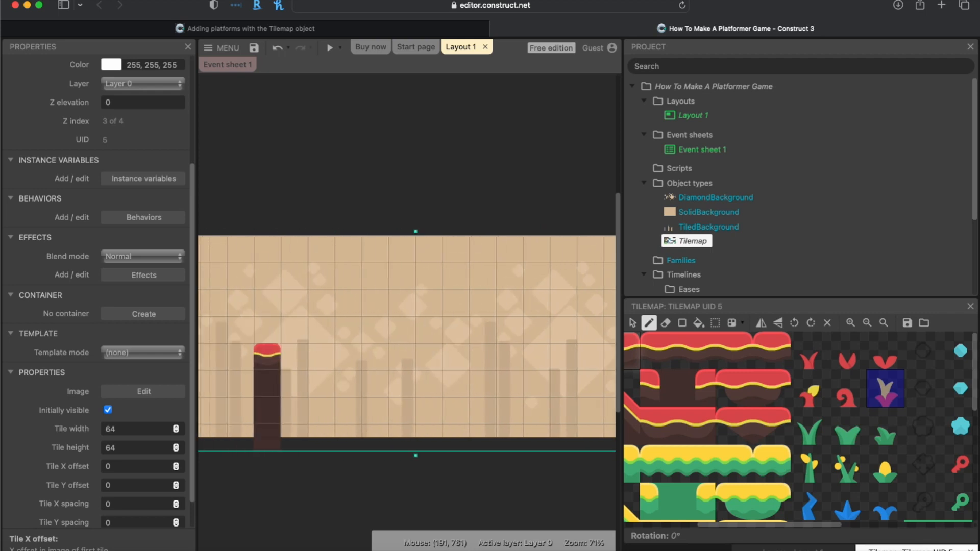
{"action": "scroll", "coordinate": [329, 522], "scroll_direction": "left", "scroll_amount": 5}
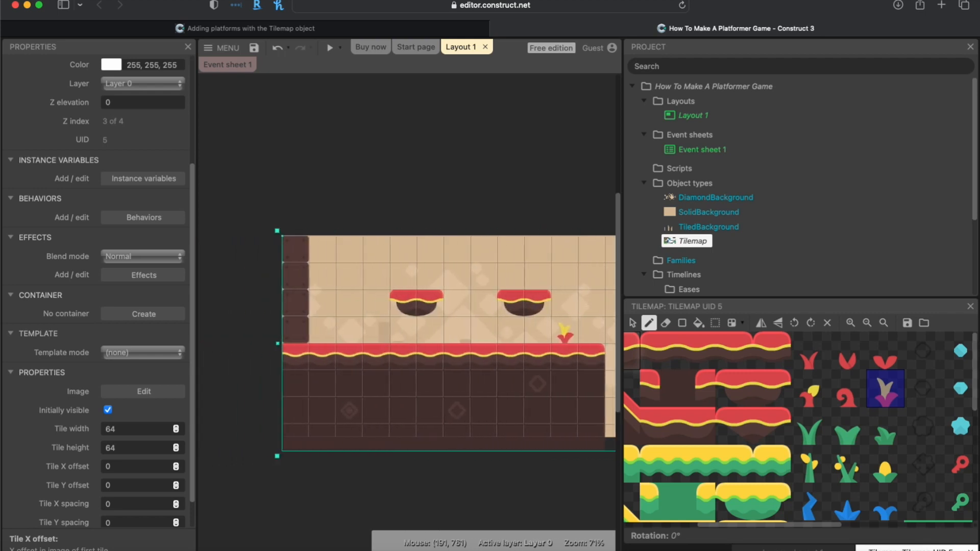